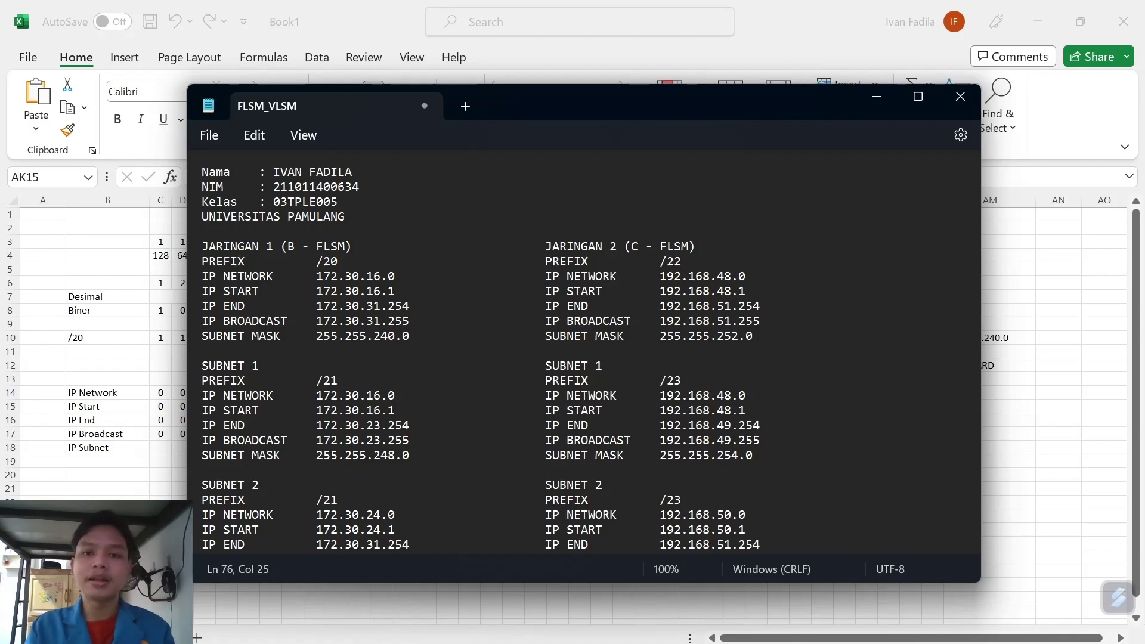
Review the FLSM and VLSM address tables for JARINGAN 1 to 5 and the /21 router link ranges in the notes
scroll(584, 352, down, 7)
click(317, 382)
scroll(585, 352, down, 4)
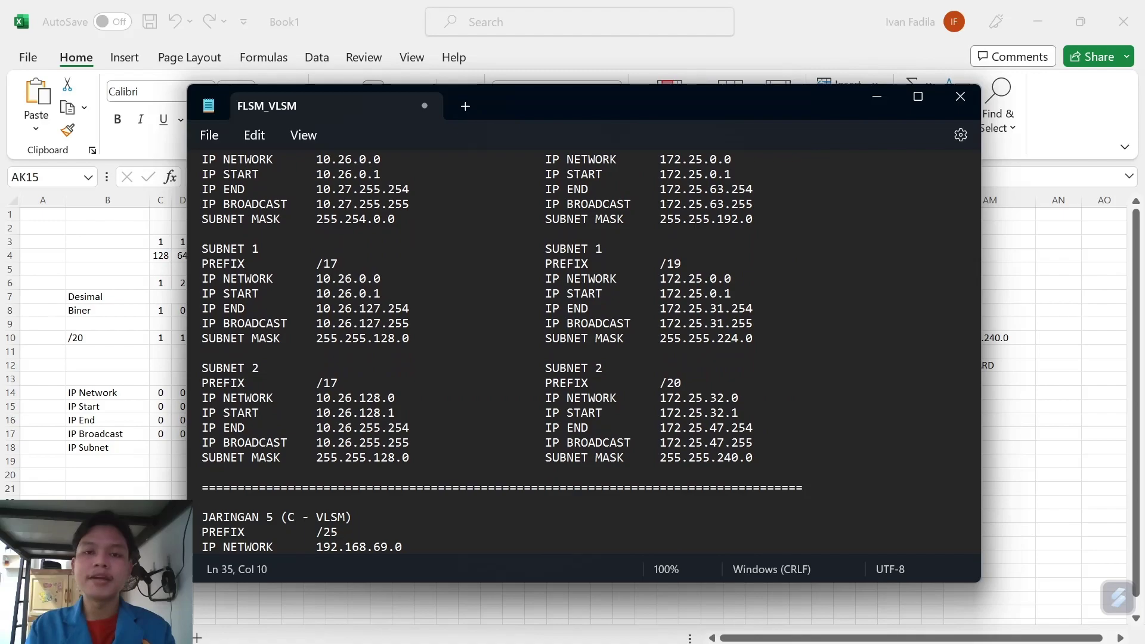
scroll(585, 352, down, 2)
scroll(584, 352, down, 3)
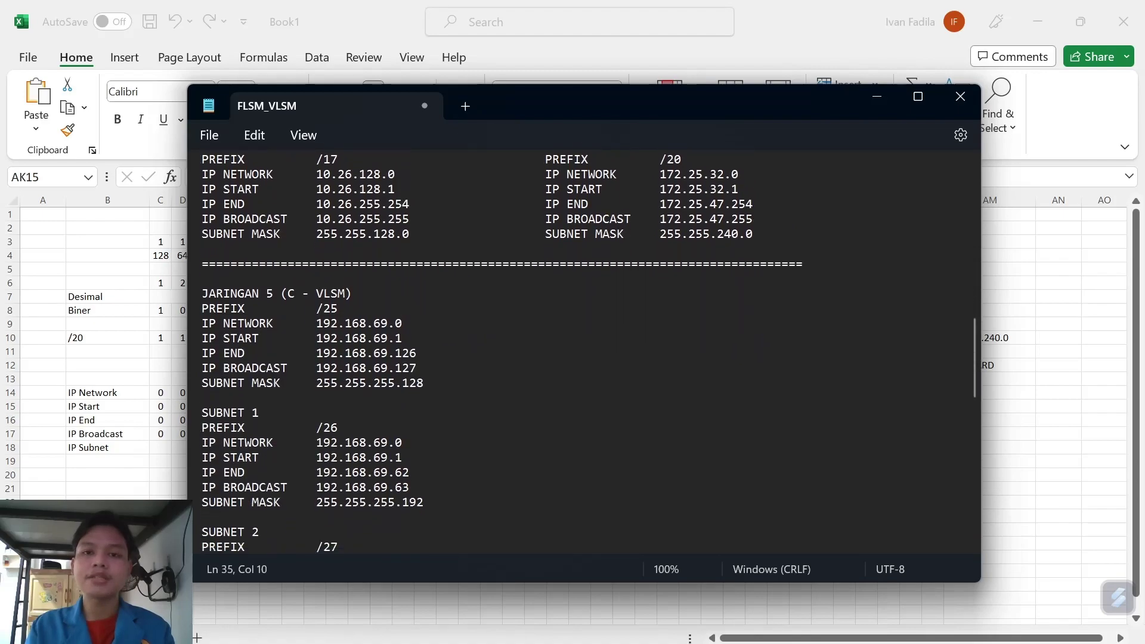
scroll(584, 352, down, 3)
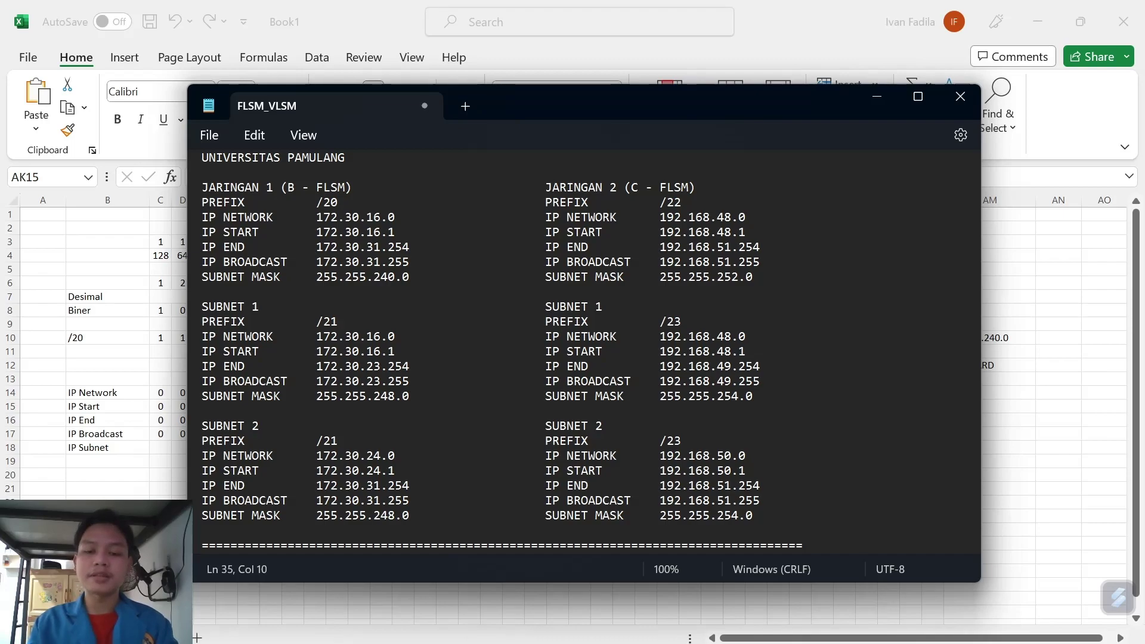
scroll(317, 352, down, 6)
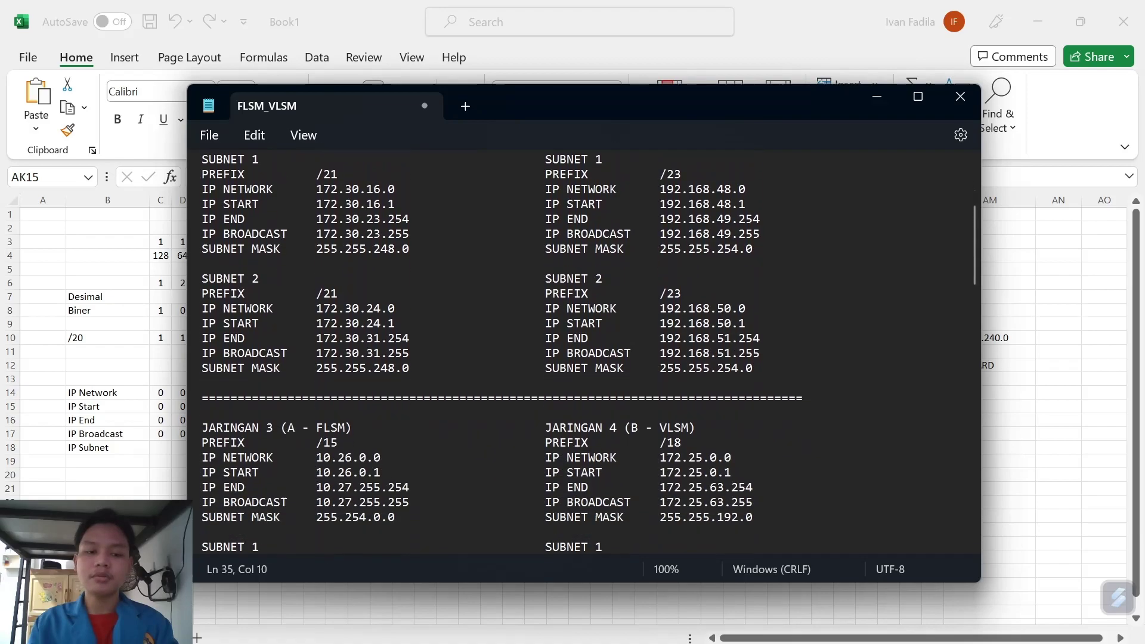
scroll(589, 350, down, 3)
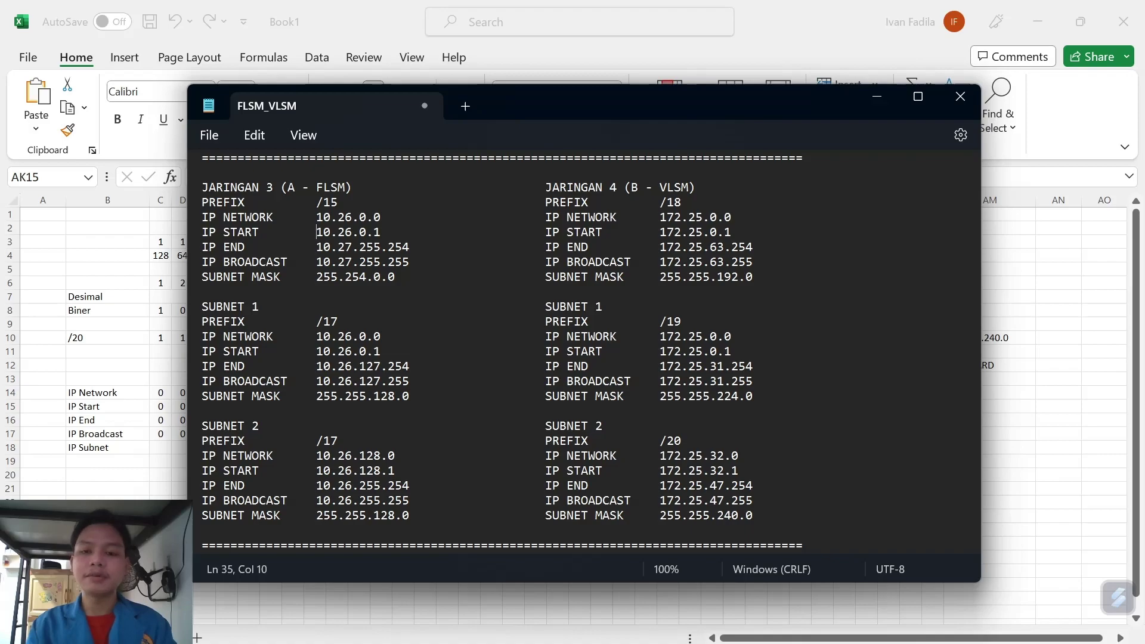
scroll(585, 352, down, 4)
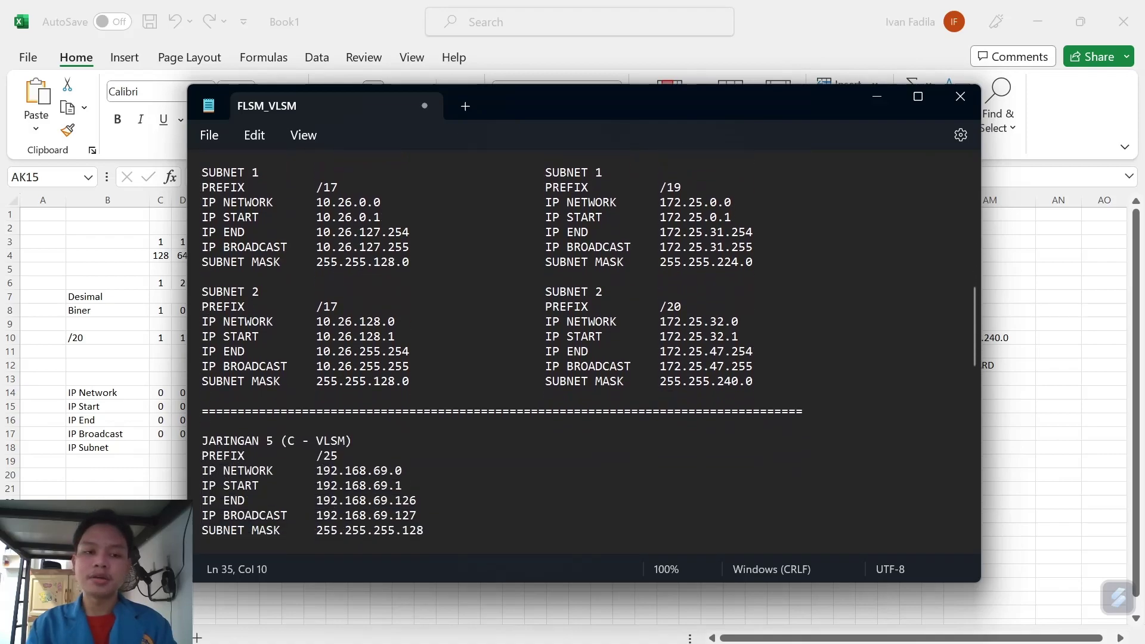
scroll(589, 352, down, 6)
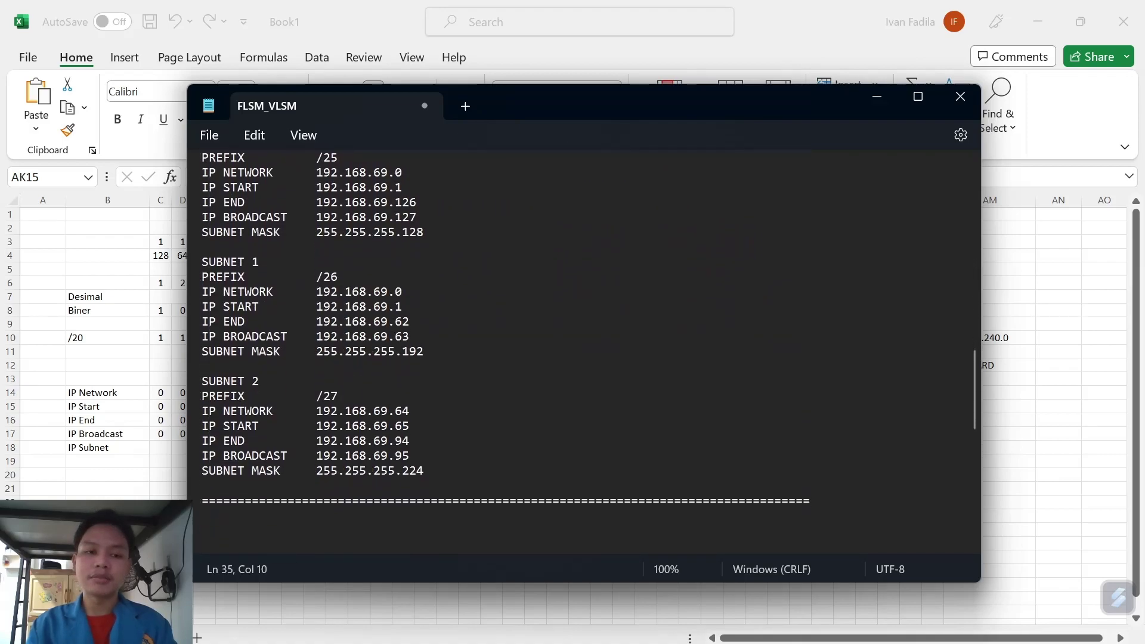
scroll(507, 340, up, 1)
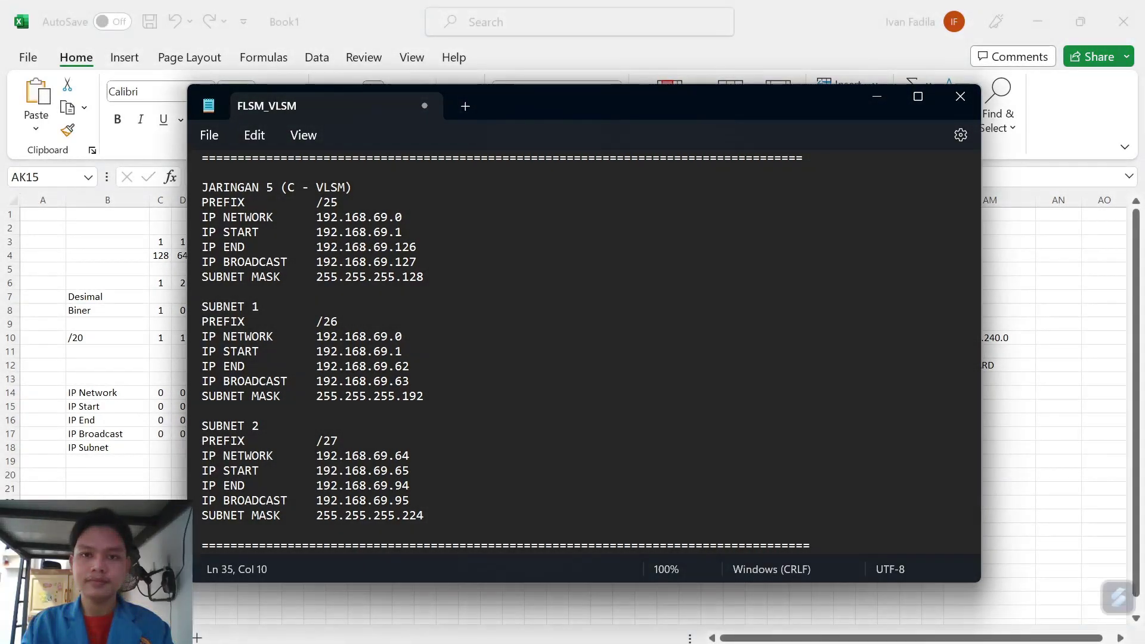
scroll(584, 352, down, 7)
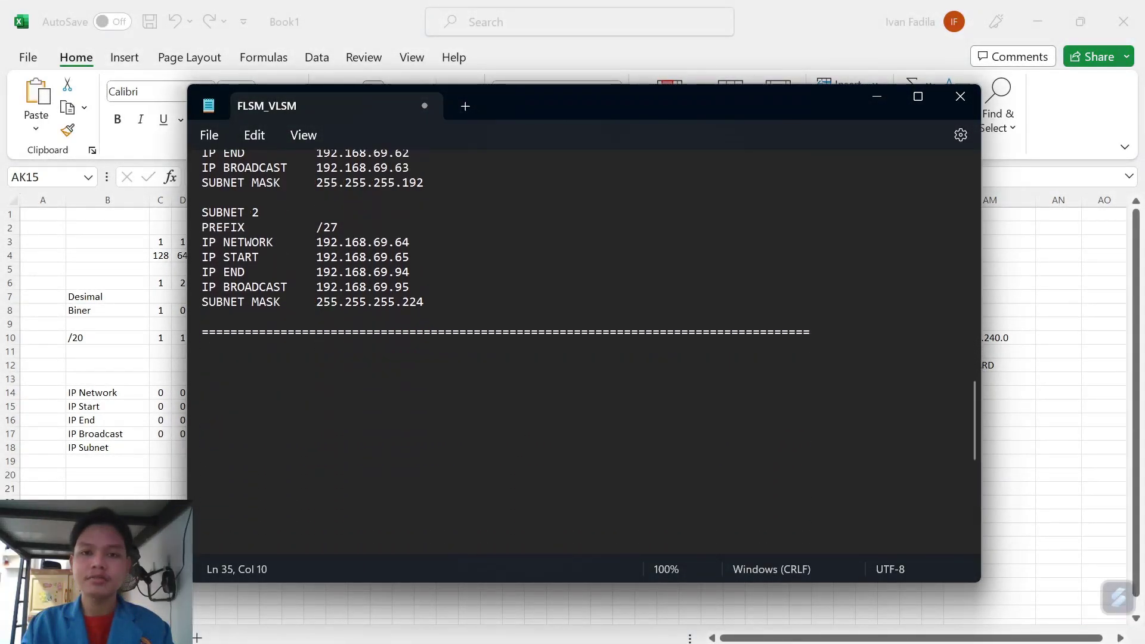
scroll(584, 352, down, 5)
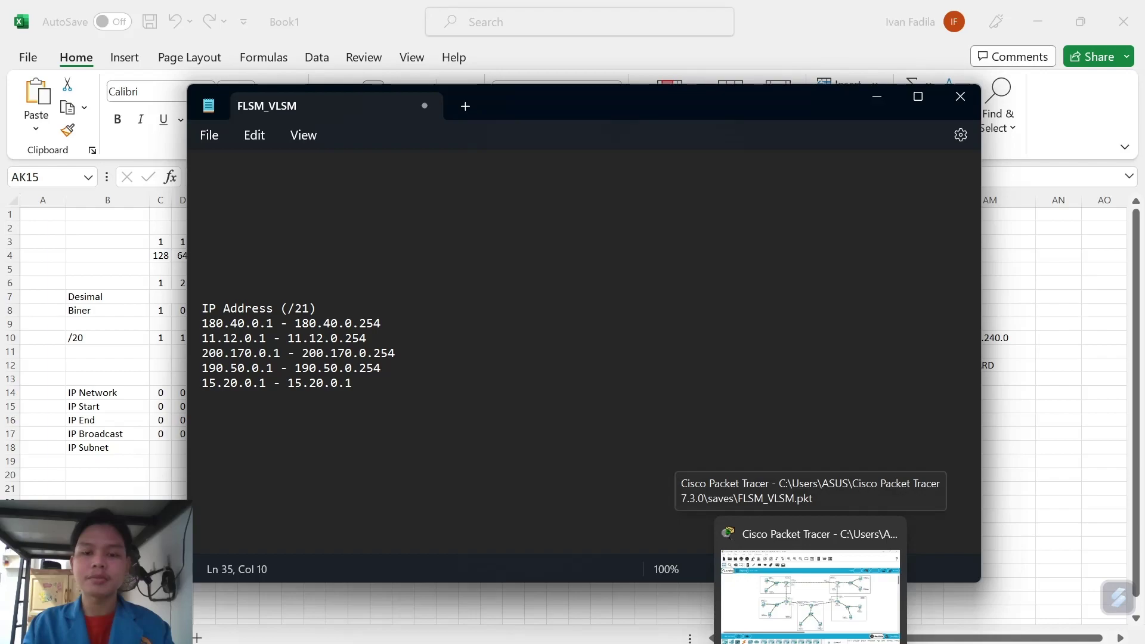
Switch to Cisco Packet Tracer and check the IP configuration of Router0's GigabitEthernet0/0/0 interface
click(810, 590)
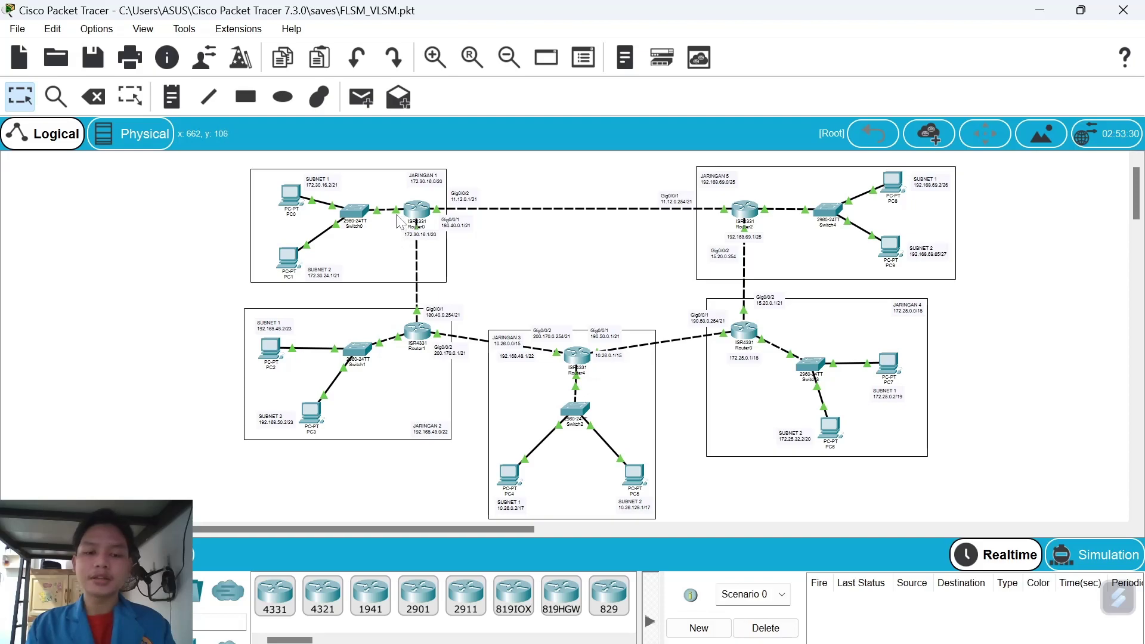
mouse_move(397, 213)
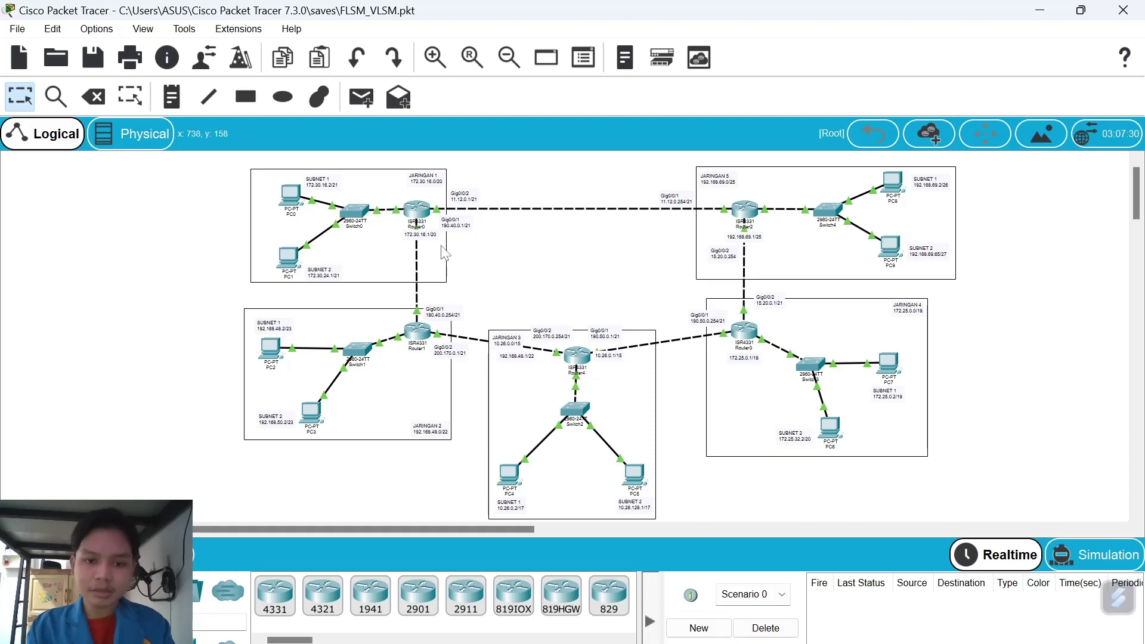
click(416, 210)
drag(588, 37, 620, 273)
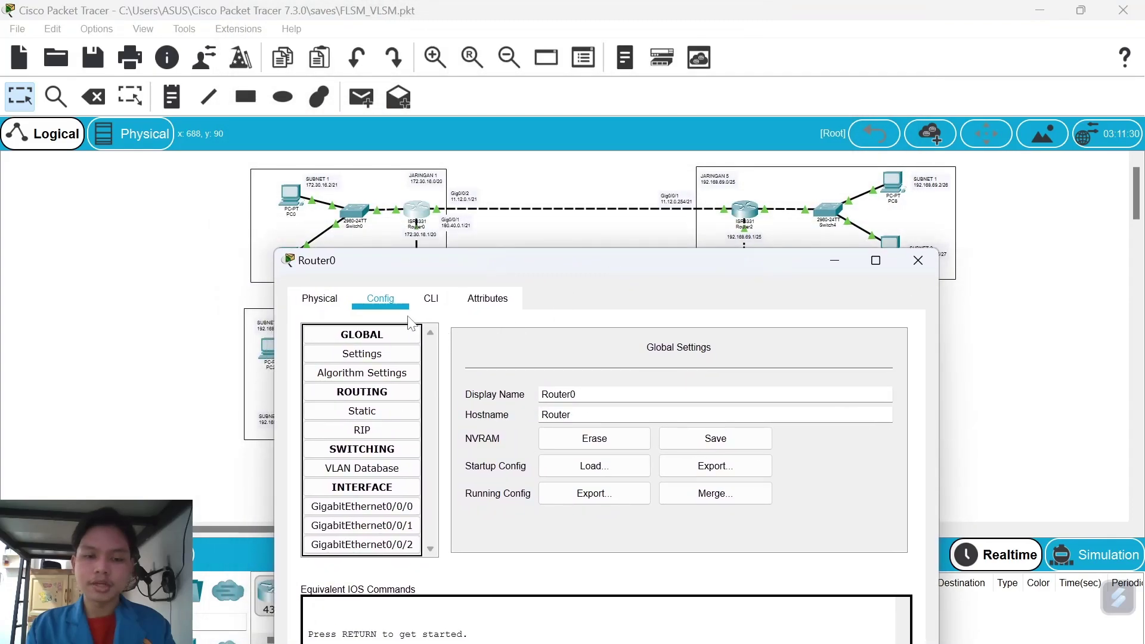
click(406, 506)
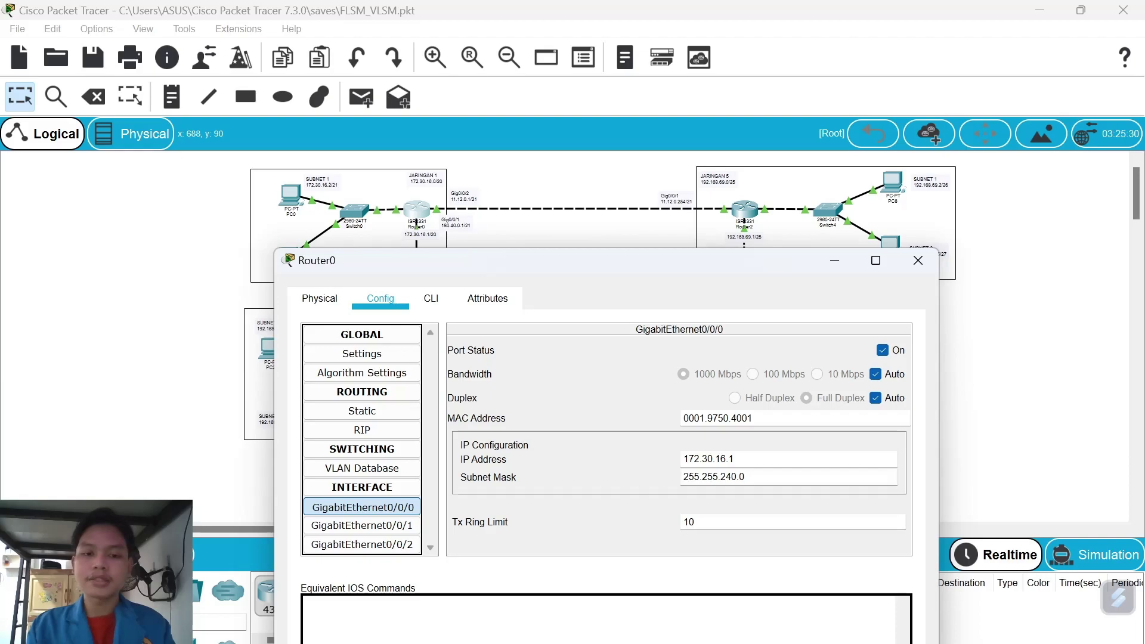
click(917, 263)
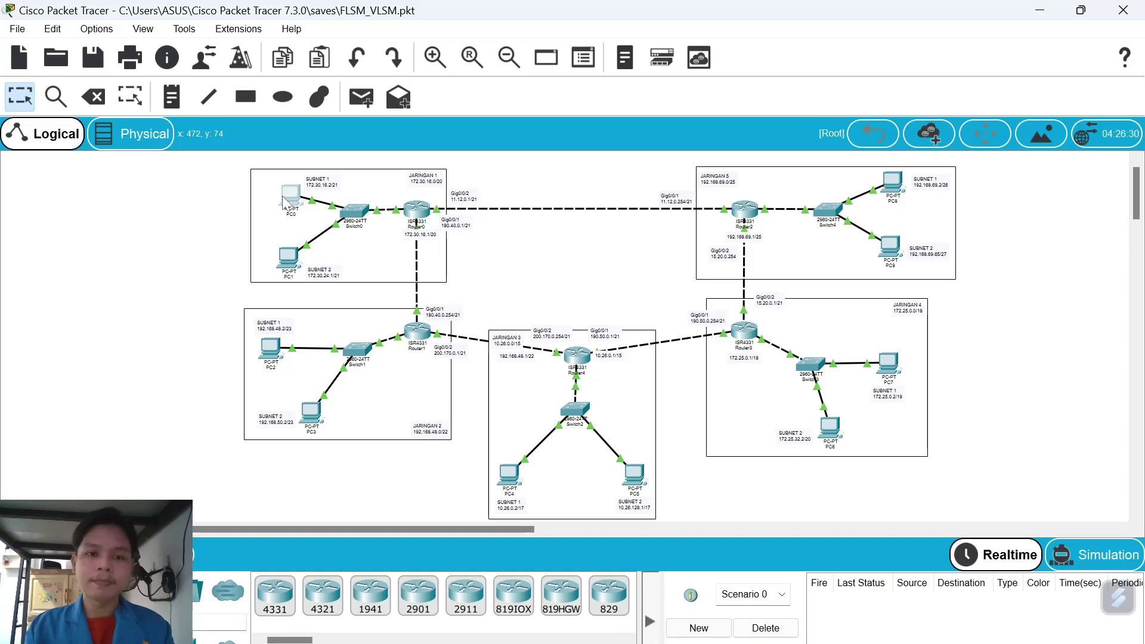
Set PC0's static IP address to 172.30.16.2 in its IP configuration
mouse_move(294, 198)
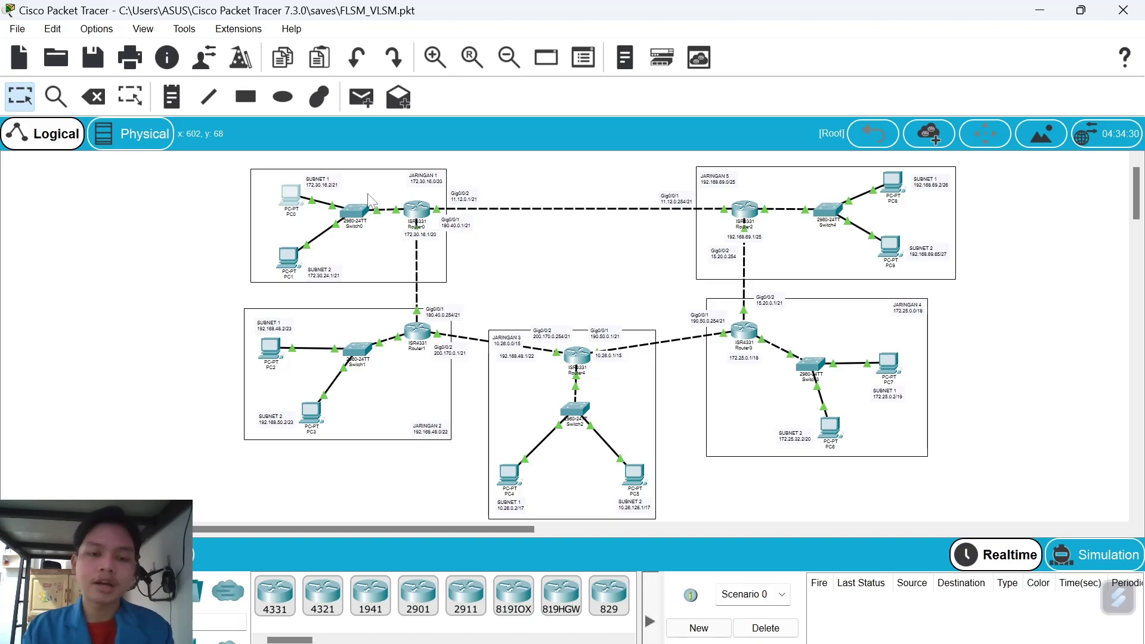
mouse_move(417, 220)
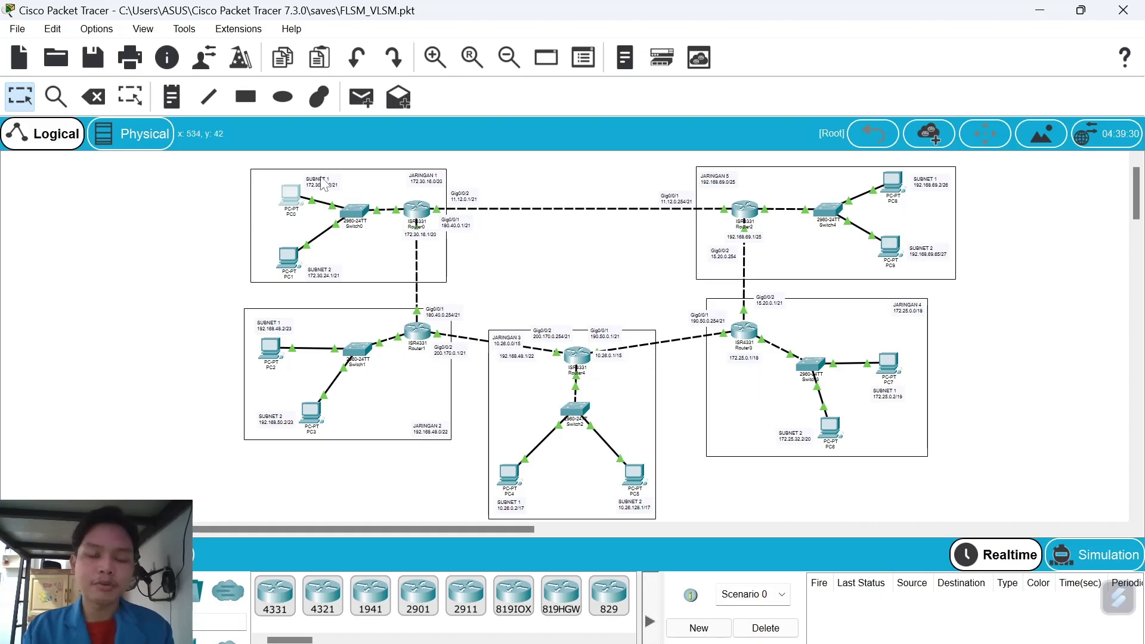
click(291, 197)
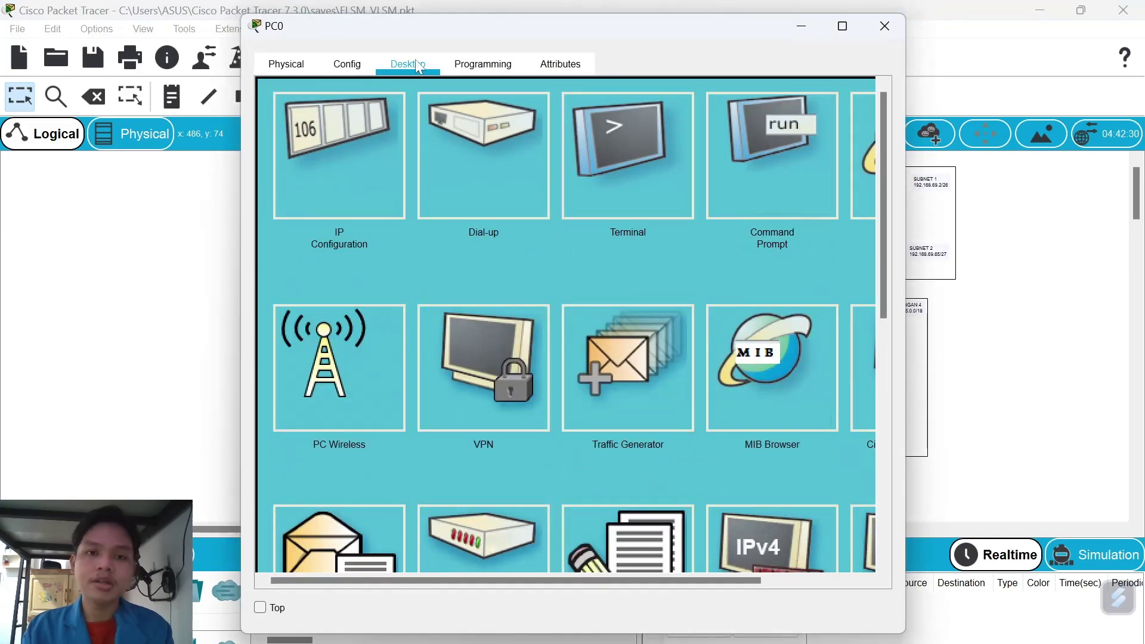
click(361, 166)
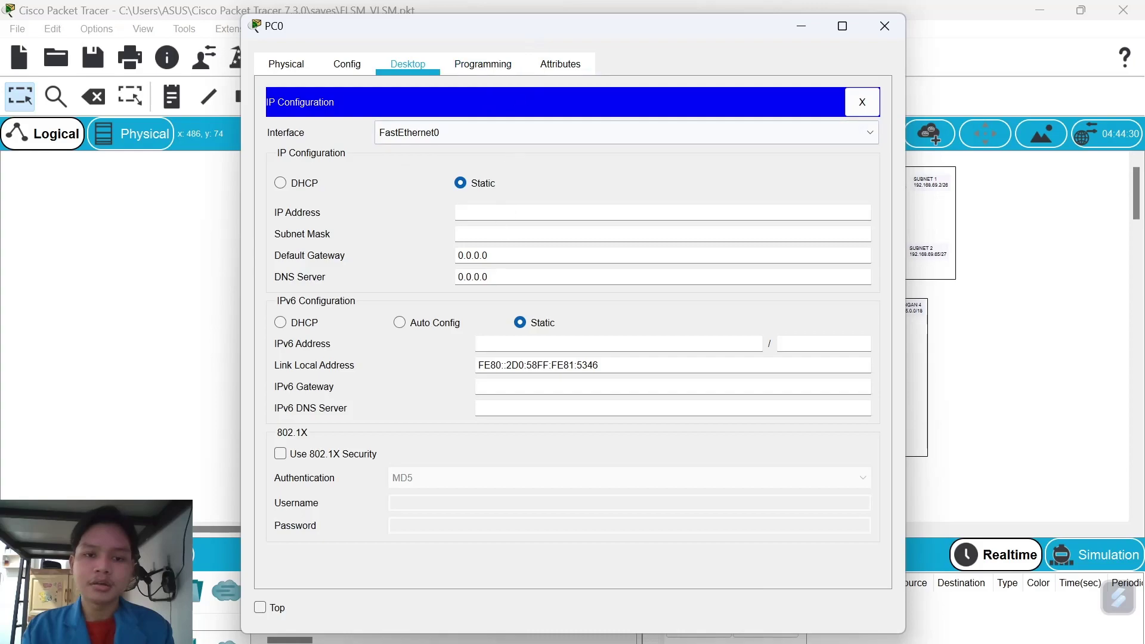
drag(517, 31, 514, 241)
click(456, 422)
text(172.30)
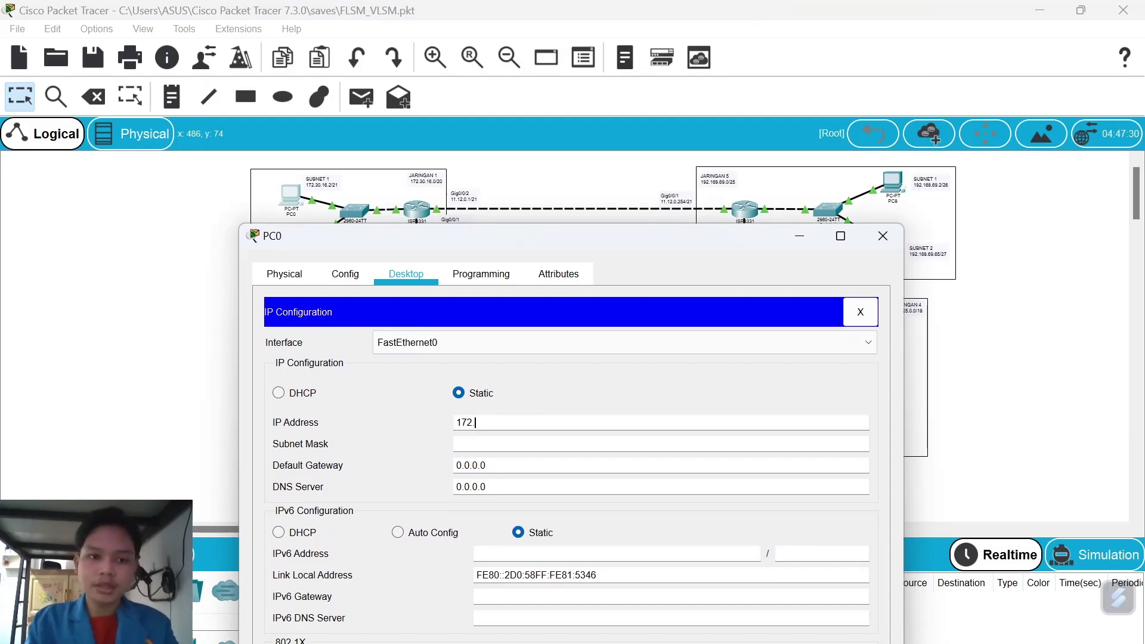
text(.16)
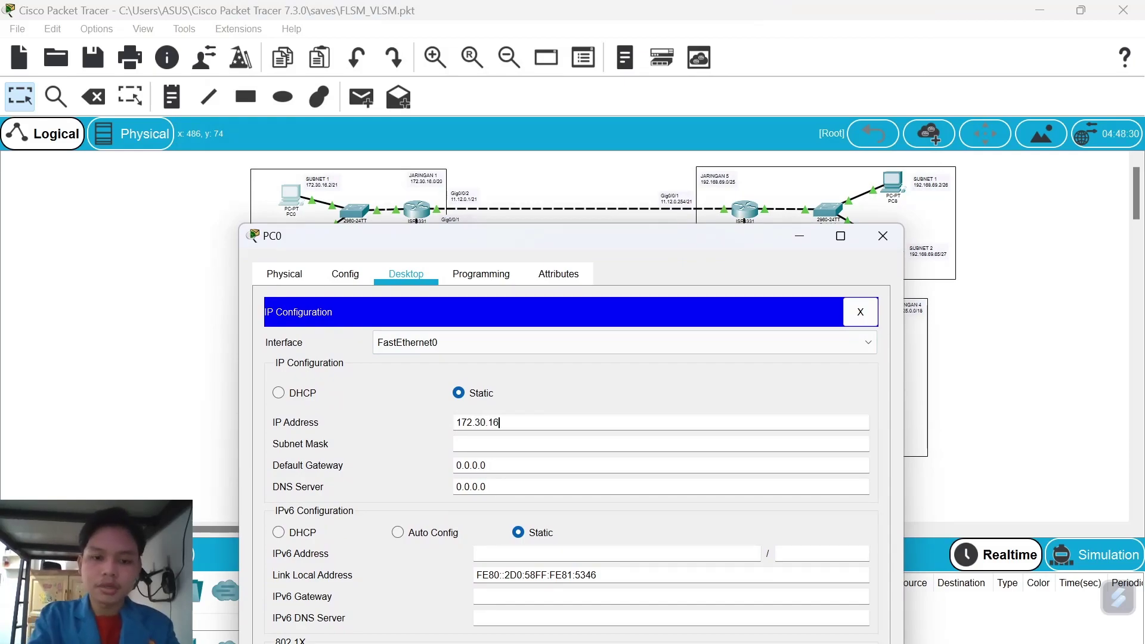
text(.2)
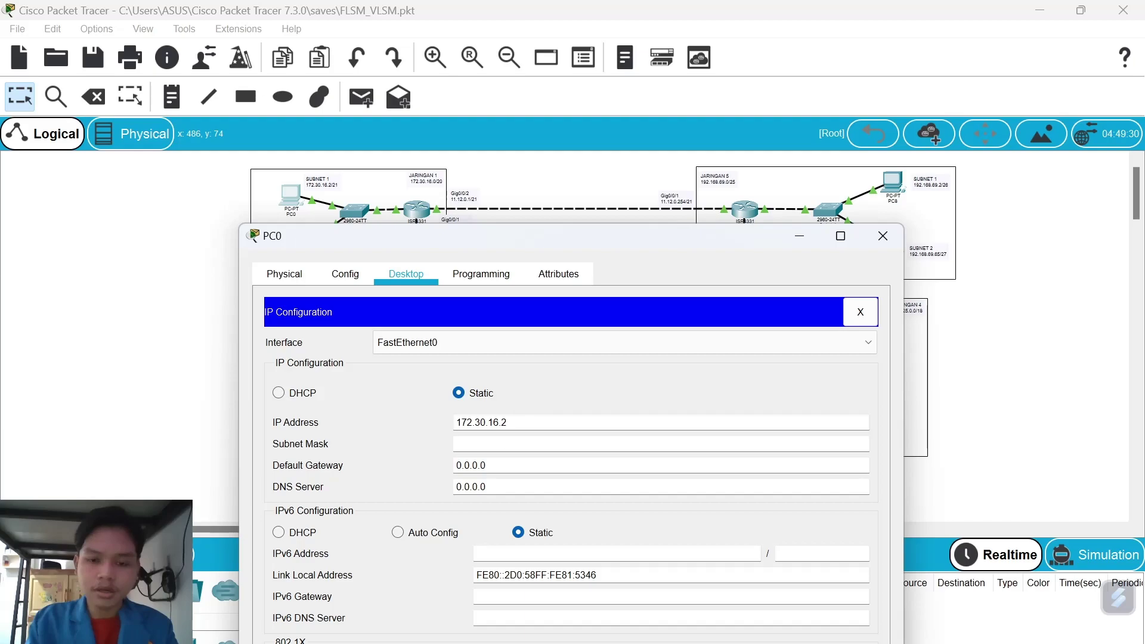
Set PC0's subnet mask to 255.255.248.0
click(508, 443)
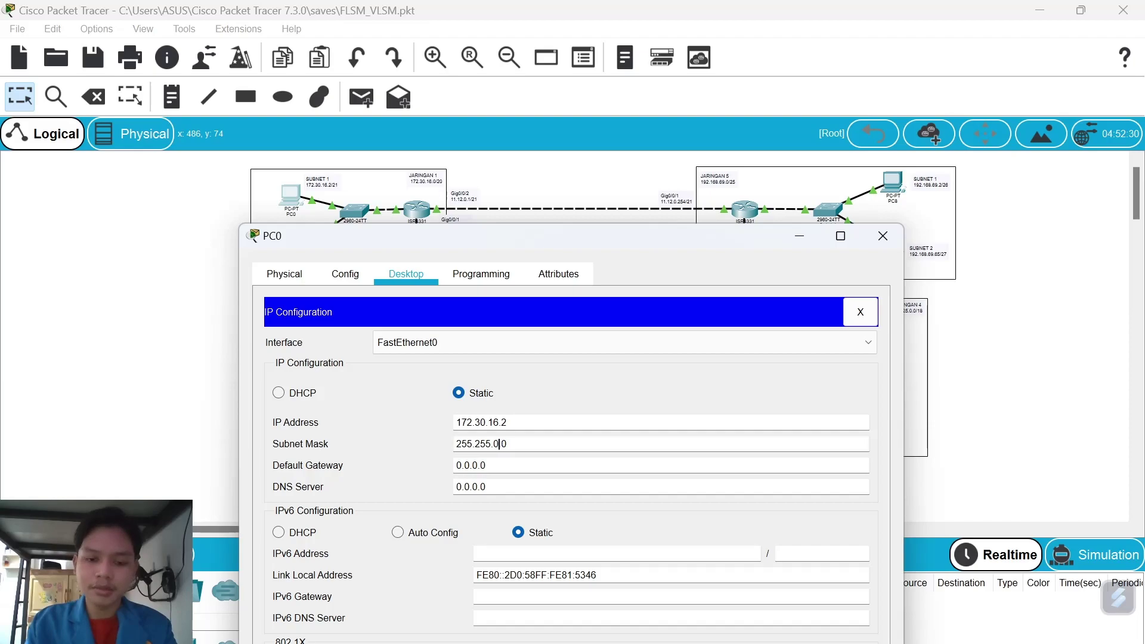
key(BackSpace)
text(248)
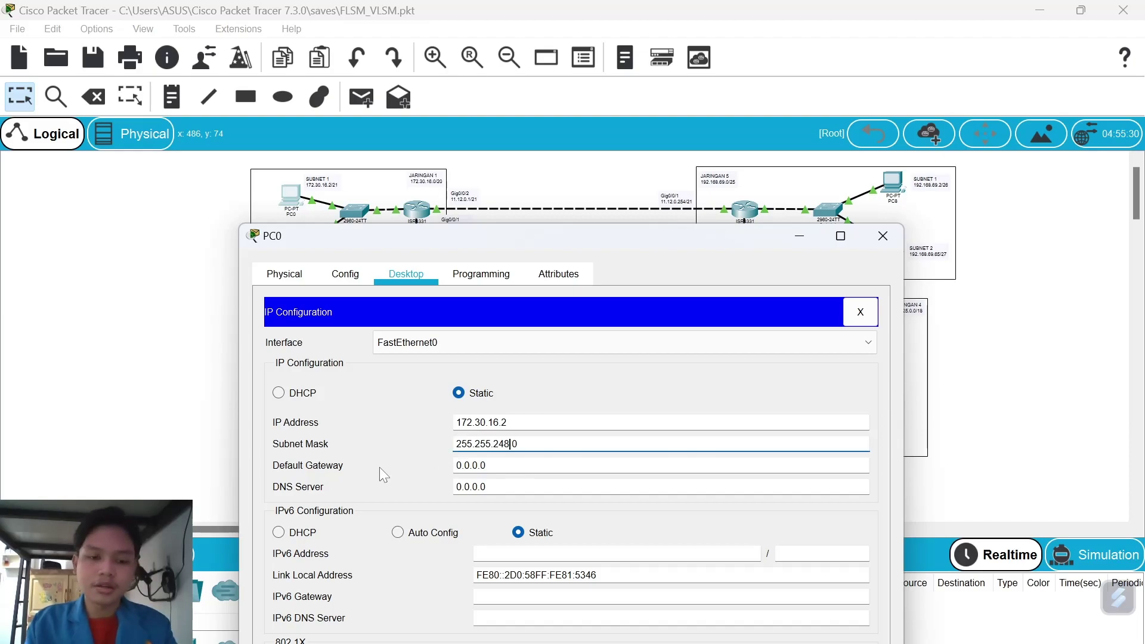
Set PC0's default gateway to 172.30.16.1 and close its configuration window
click(482, 465)
double_click(482, 465)
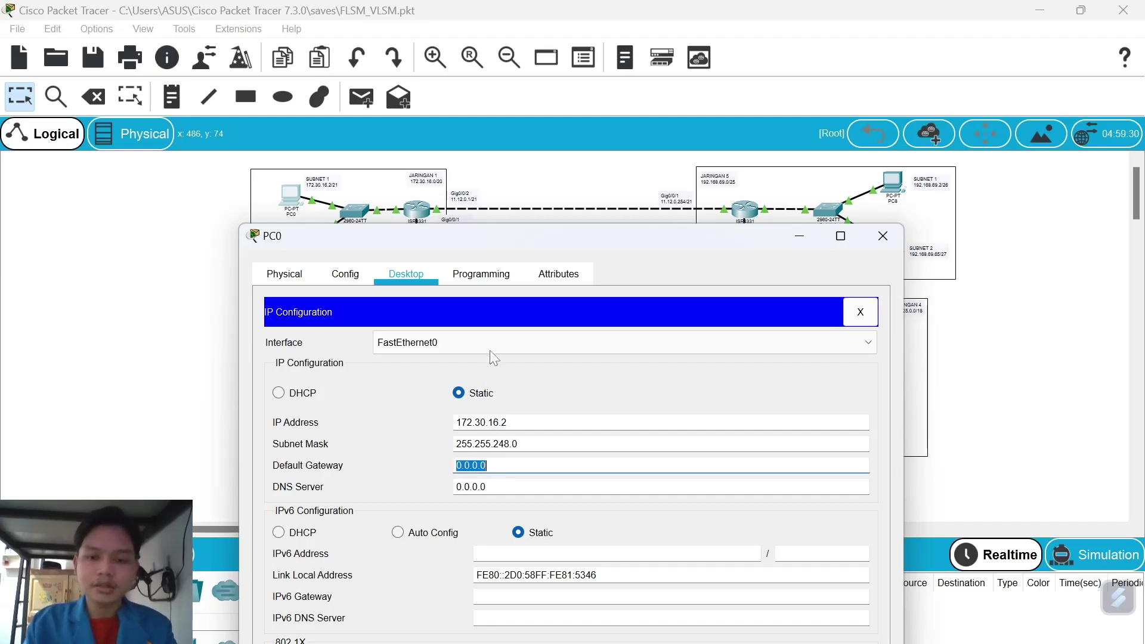
drag(494, 238, 492, 258)
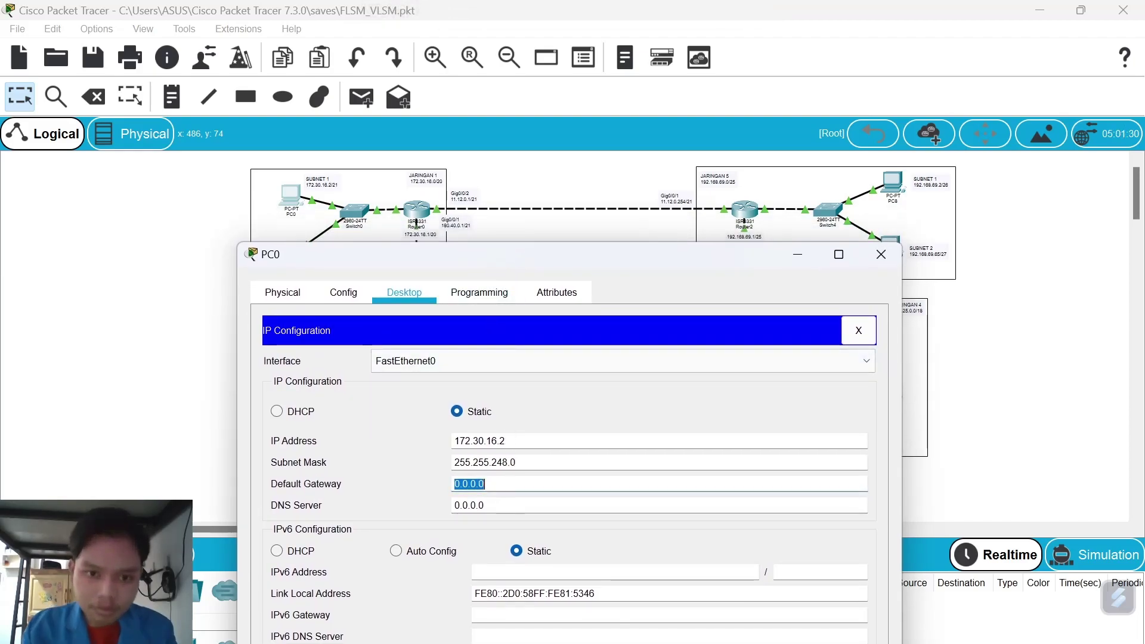
text(172)
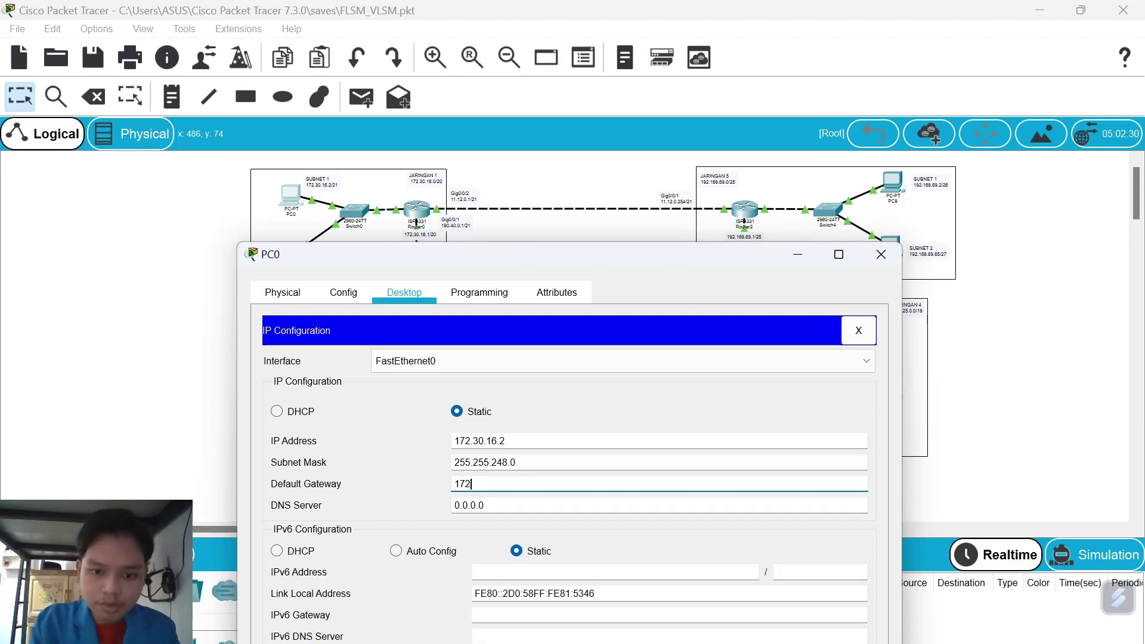
text(.30.16.1)
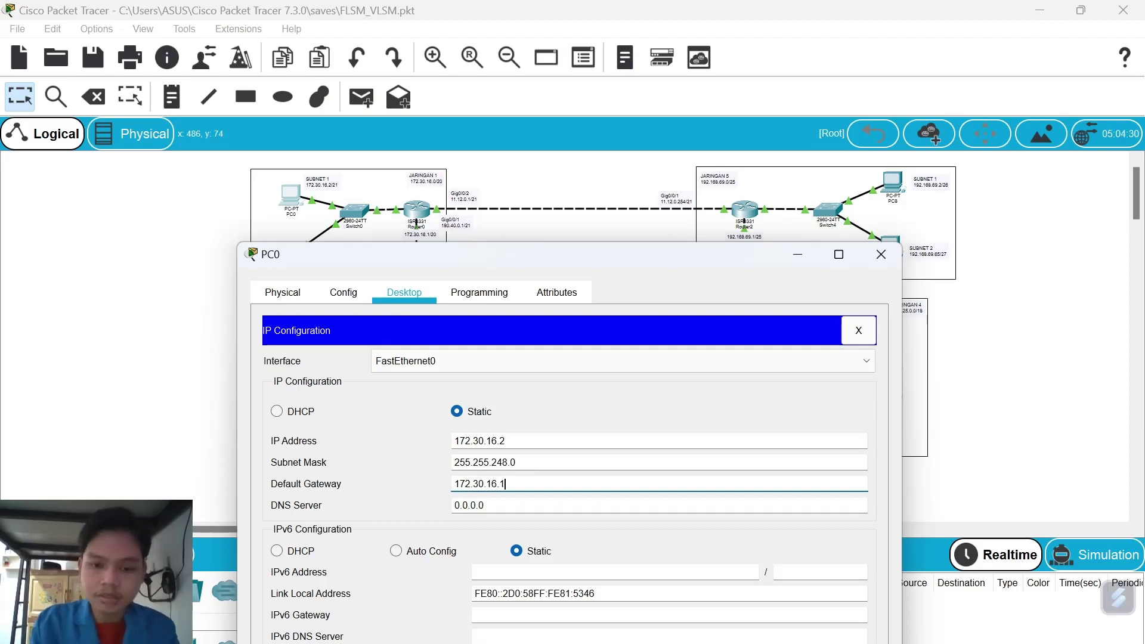
click(880, 254)
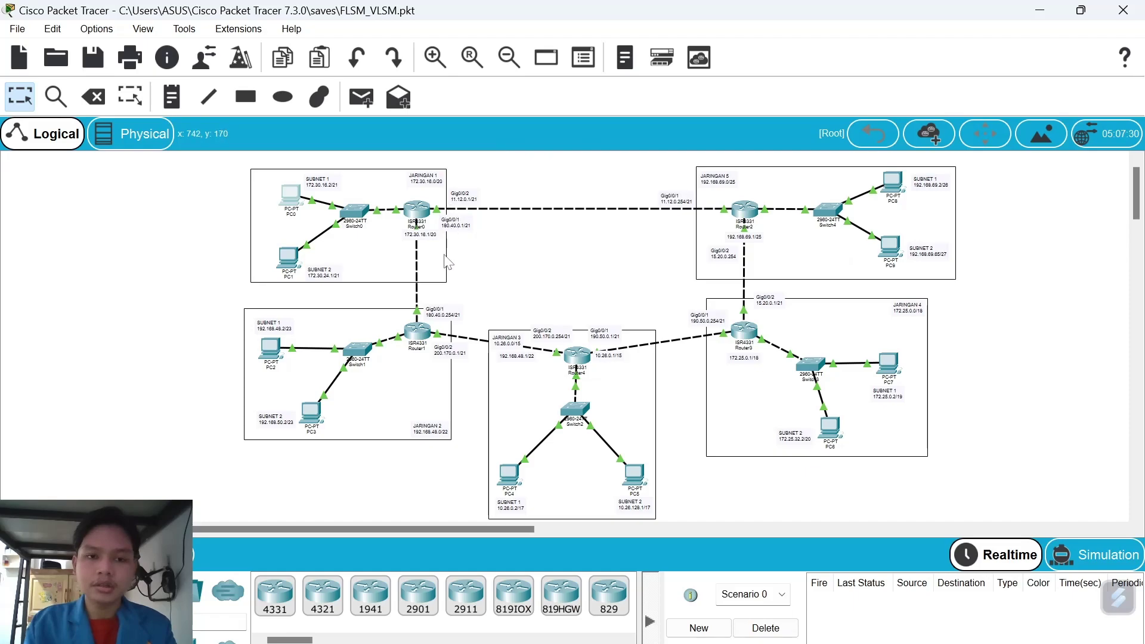
Send a simple PDU from PC0 to Router0 to test the connection
click(363, 100)
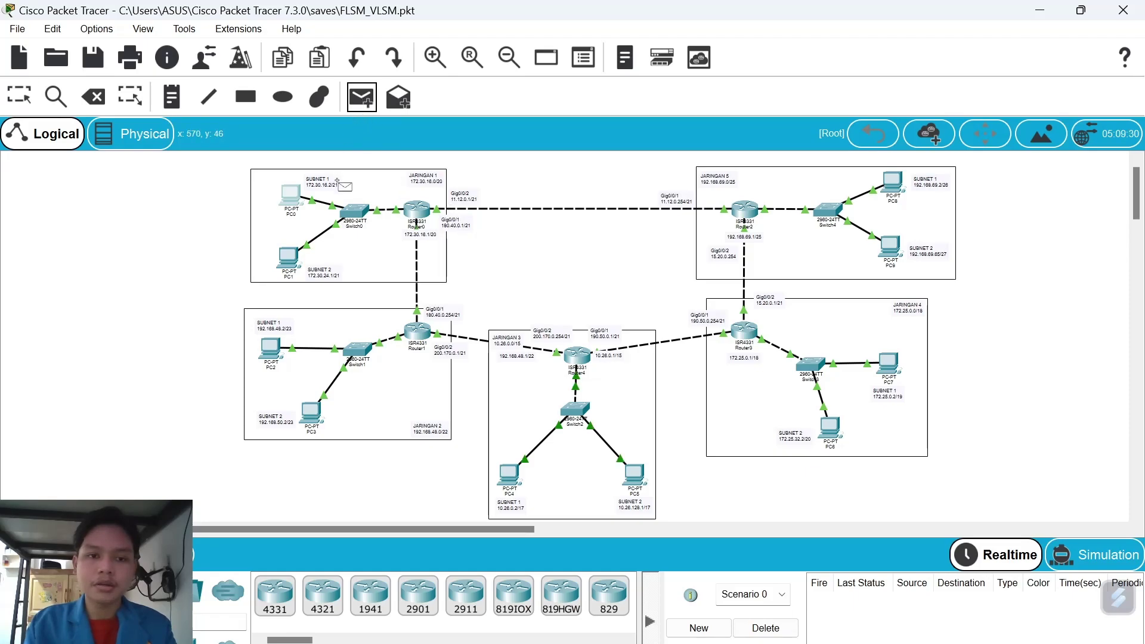
click(296, 200)
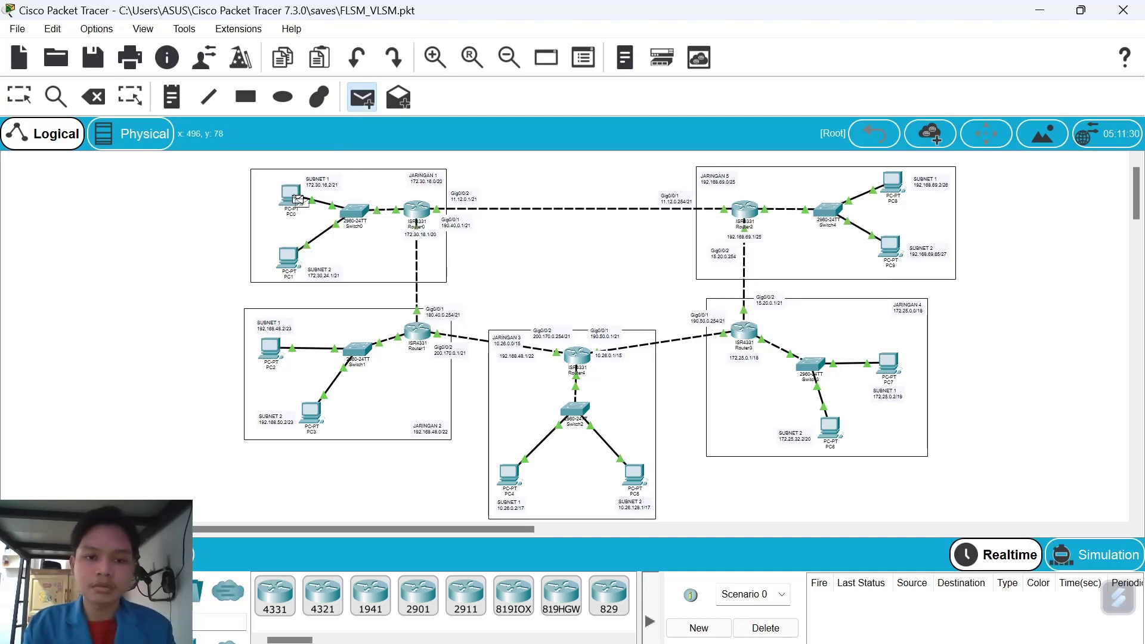
click(415, 210)
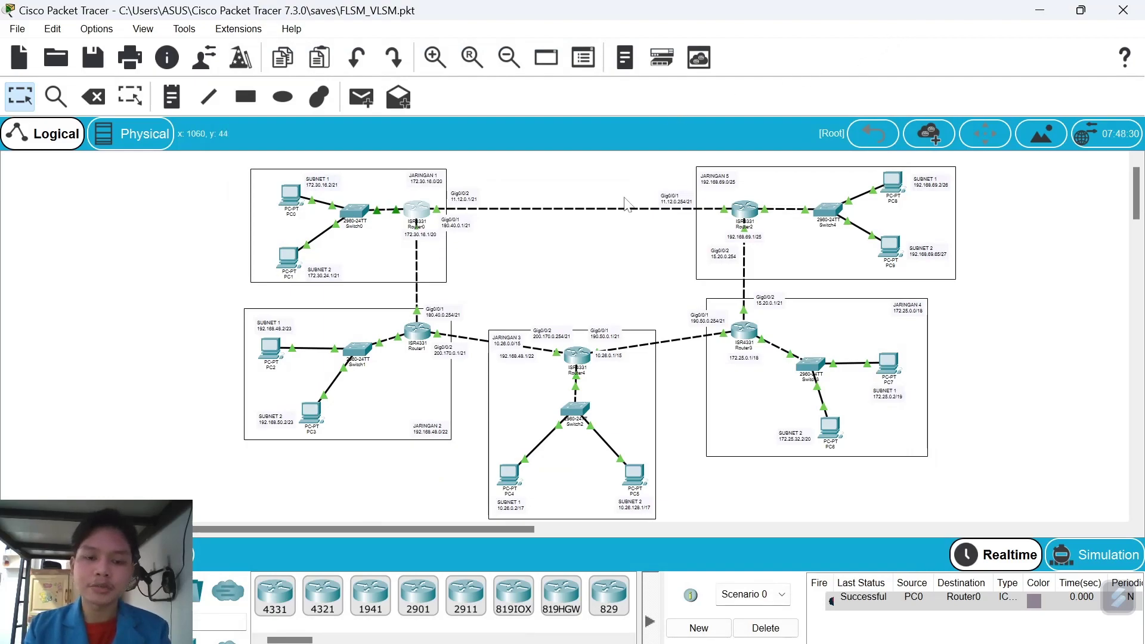
Add a static route on Router0 to network 192.168.48.0, mask 255.255.252.0, next hop 180.40.0.254, and close its window
click(416, 217)
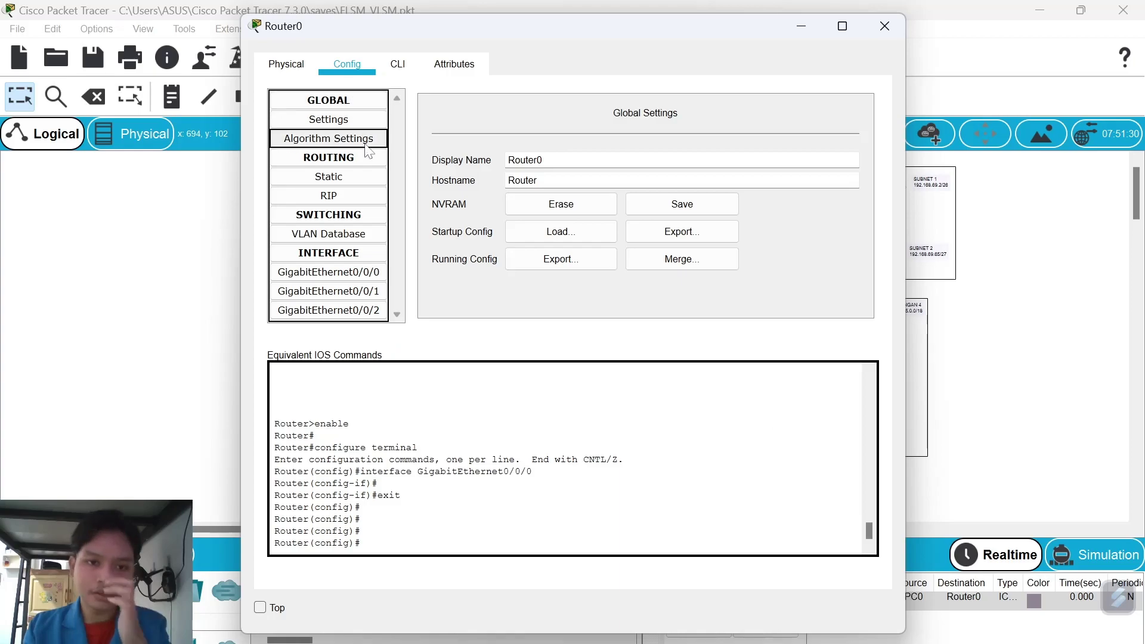
click(363, 181)
drag(587, 37, 815, 97)
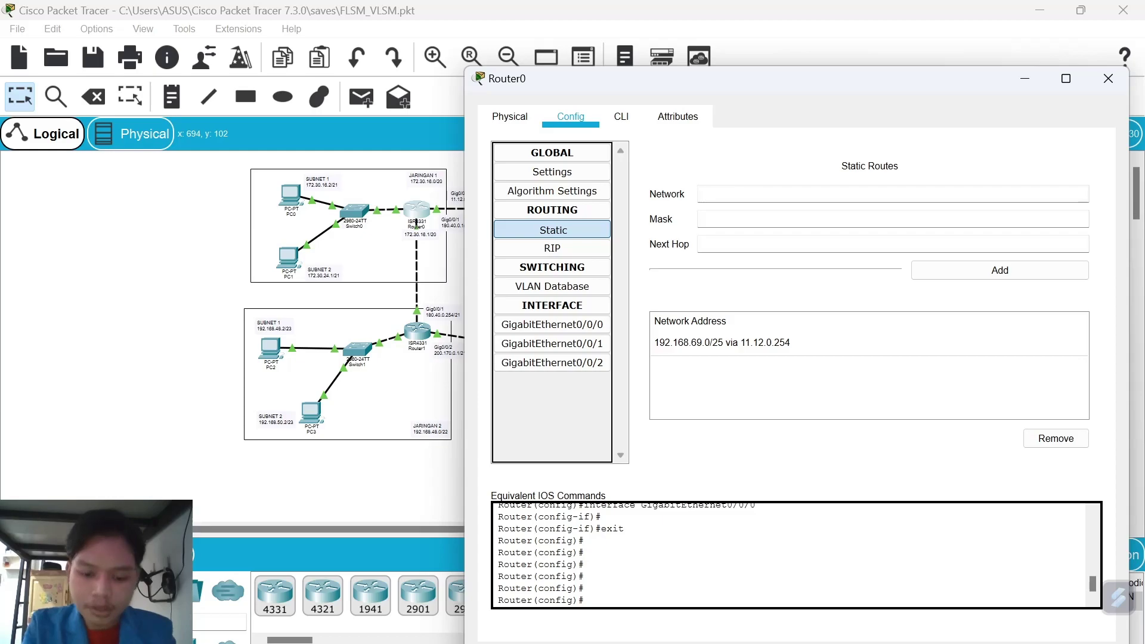
text(192.168.48)
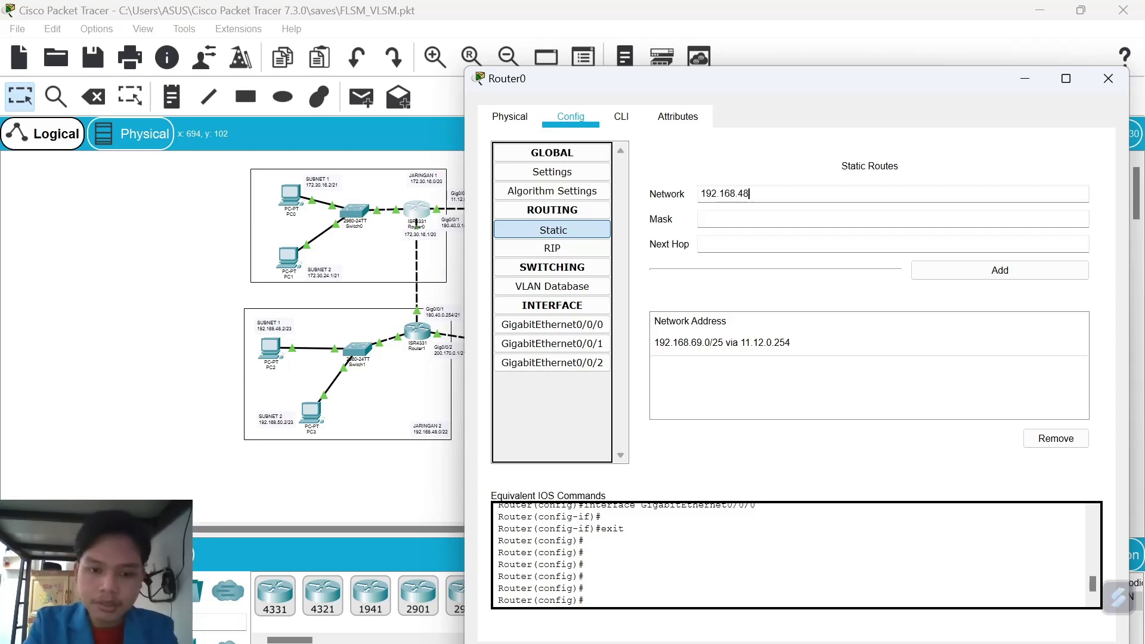
text(.0)
key(Tab)
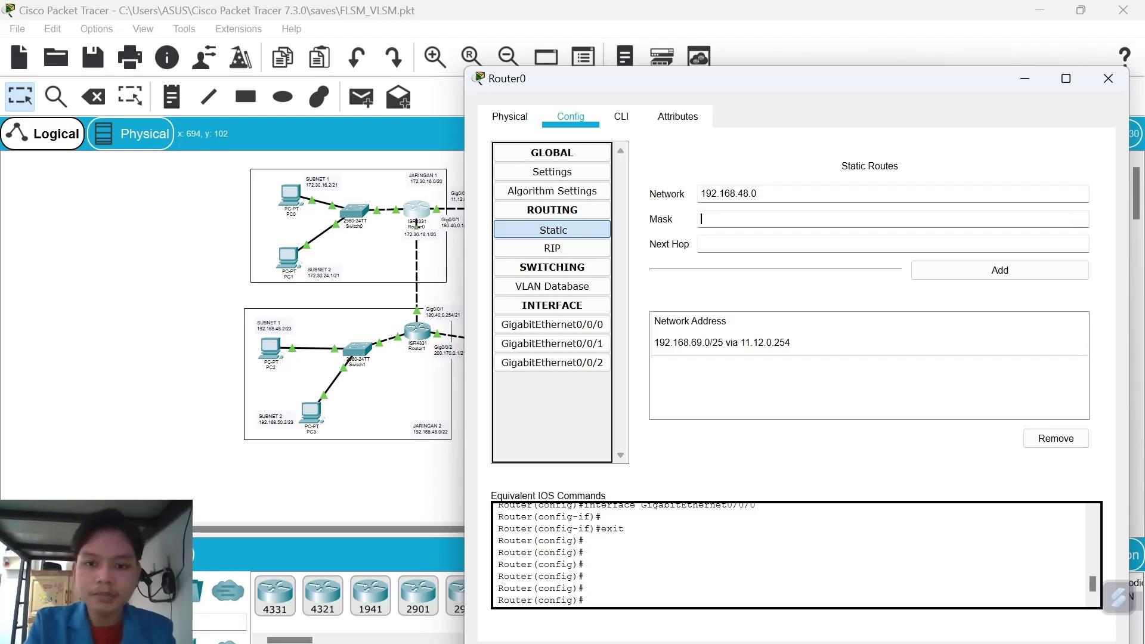
text(255.2552)
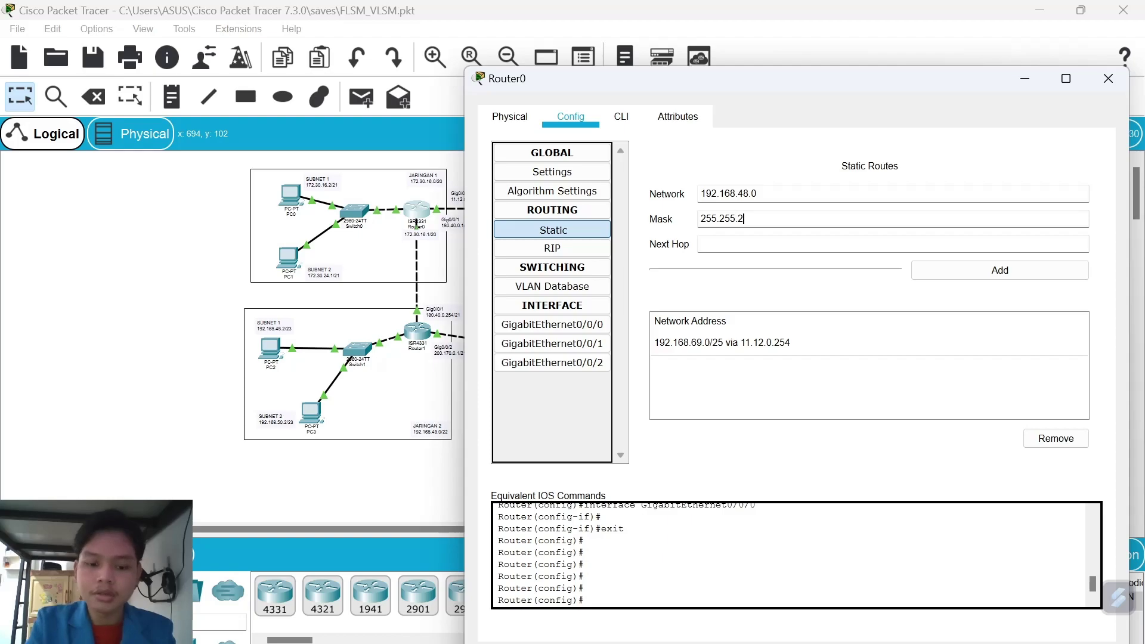
key(Tab)
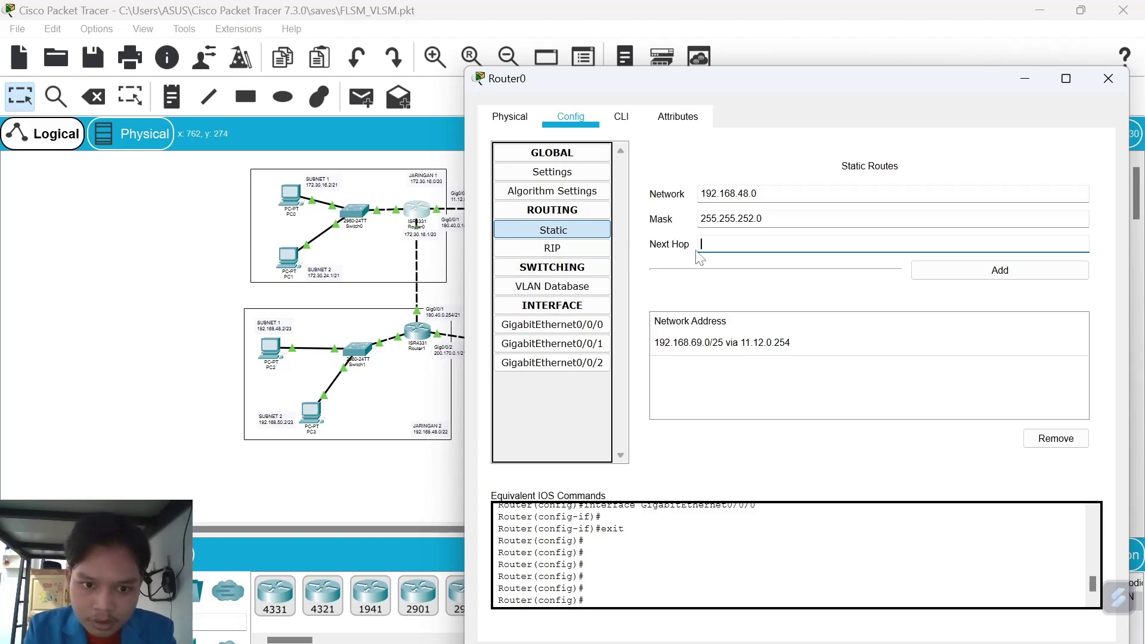
text(180.40.0.)
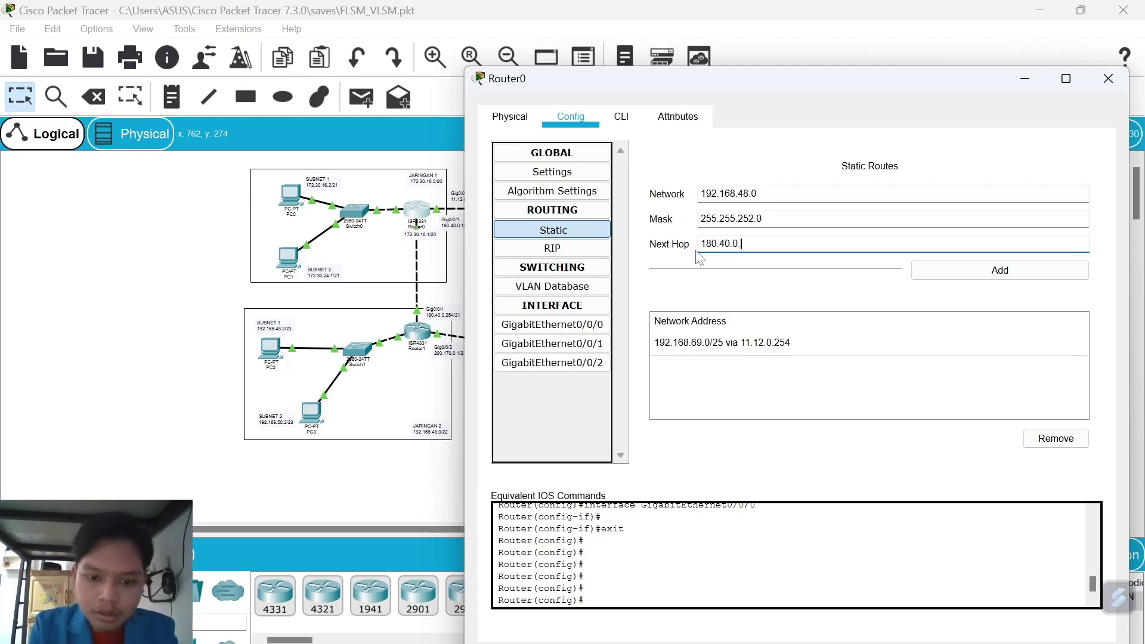
text(254)
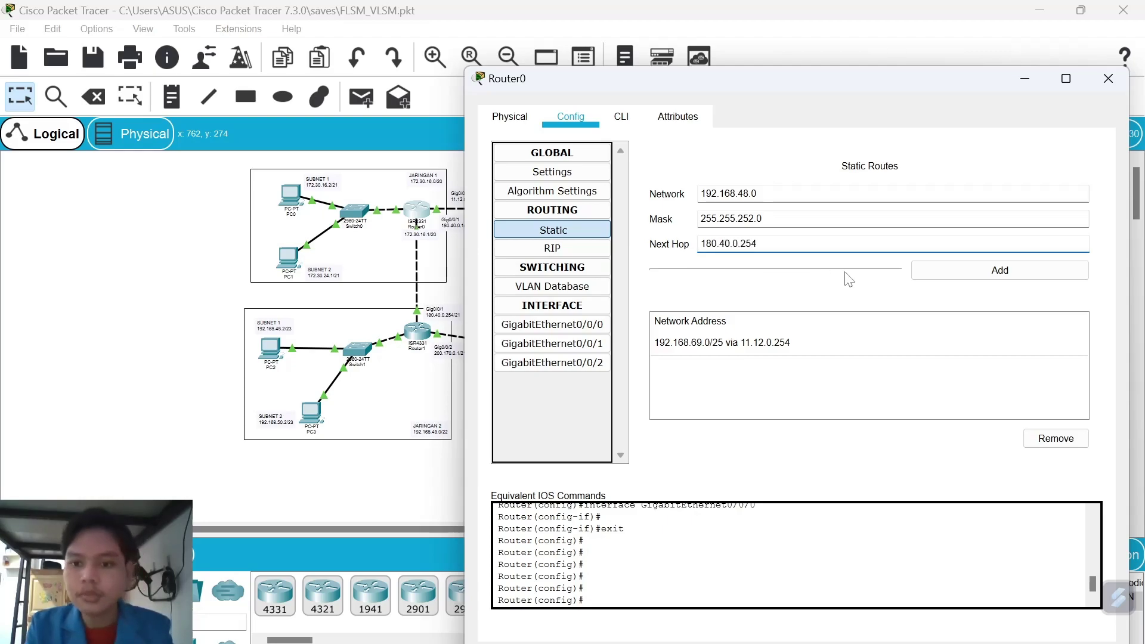
click(951, 279)
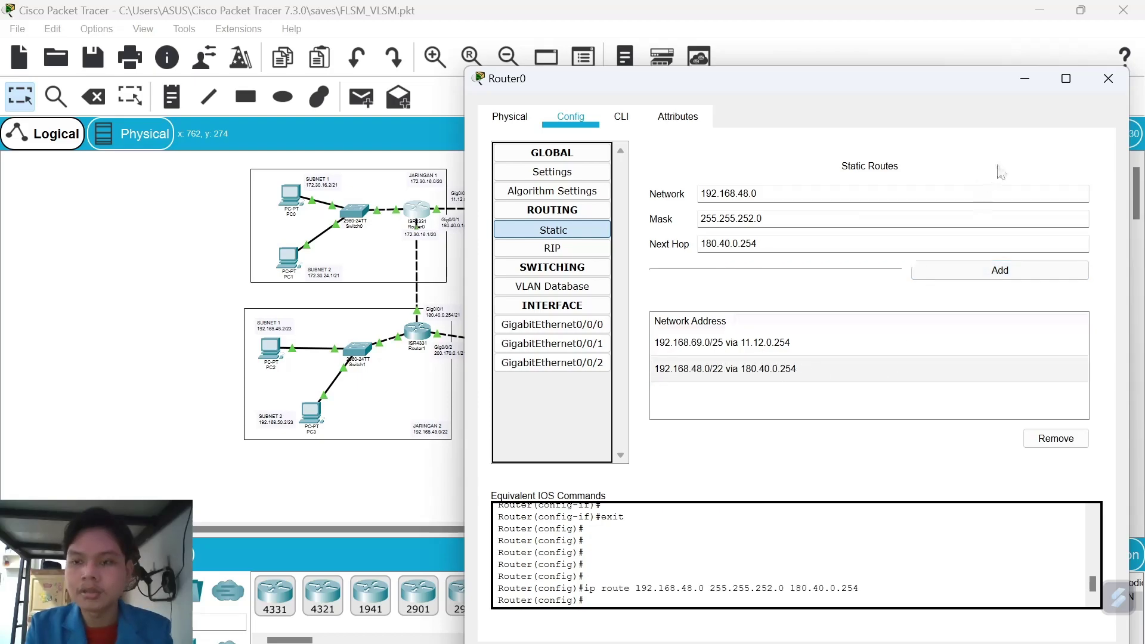
click(1105, 79)
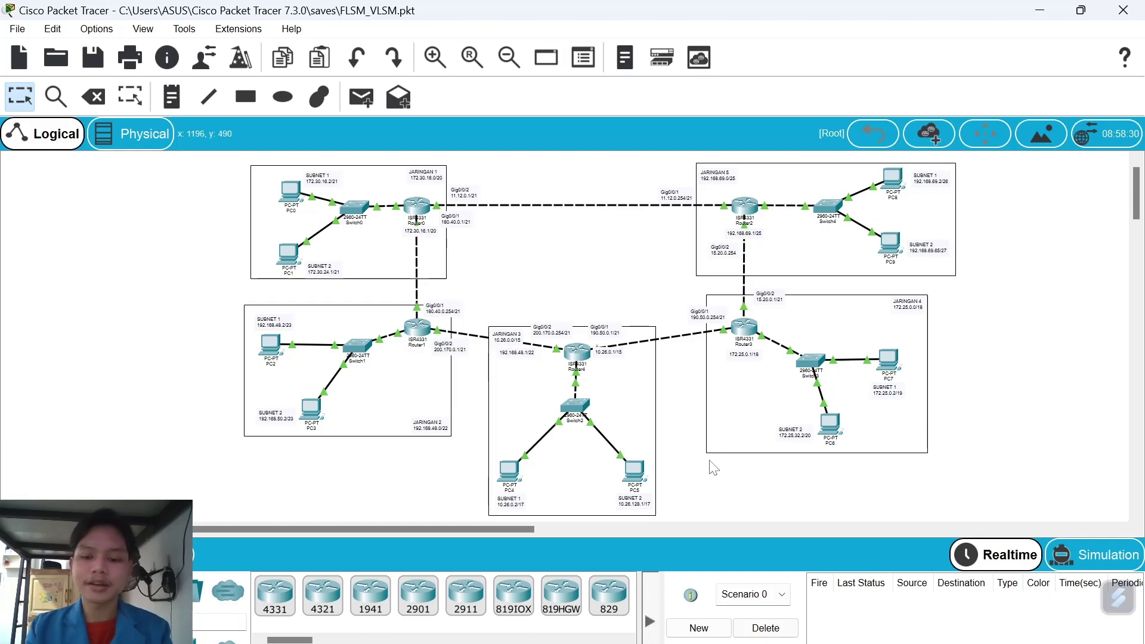
Open the full PDU list and send simple PDUs from PC0 and PC1 to Router0
double_click(701, 640)
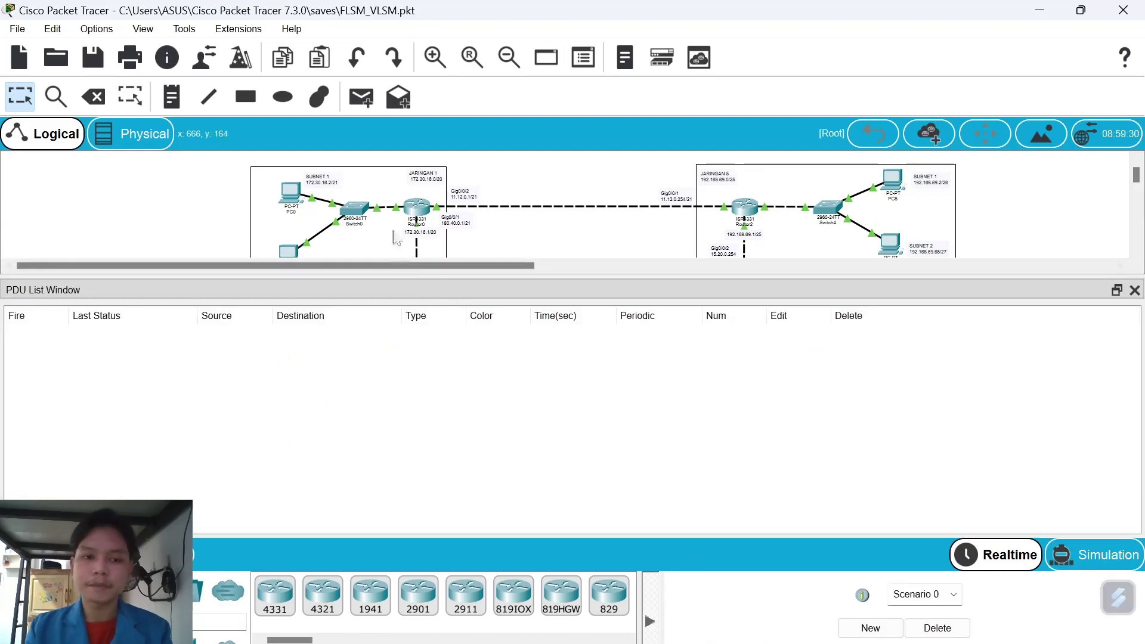
click(360, 98)
click(293, 190)
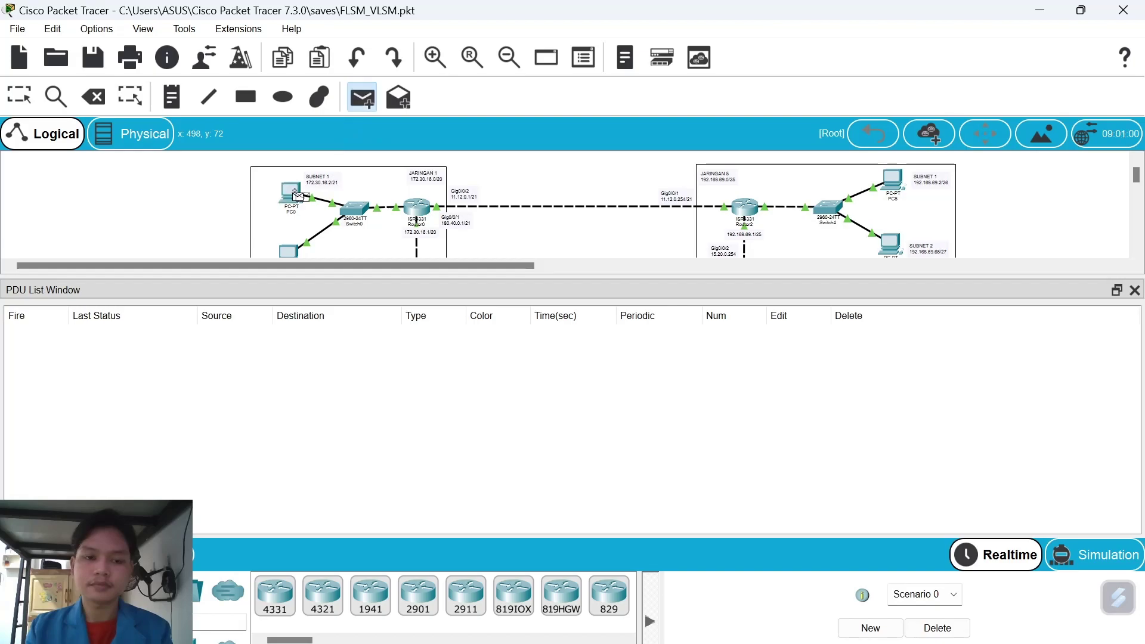
click(418, 215)
scroll(419, 222, down, 1)
click(360, 97)
click(288, 225)
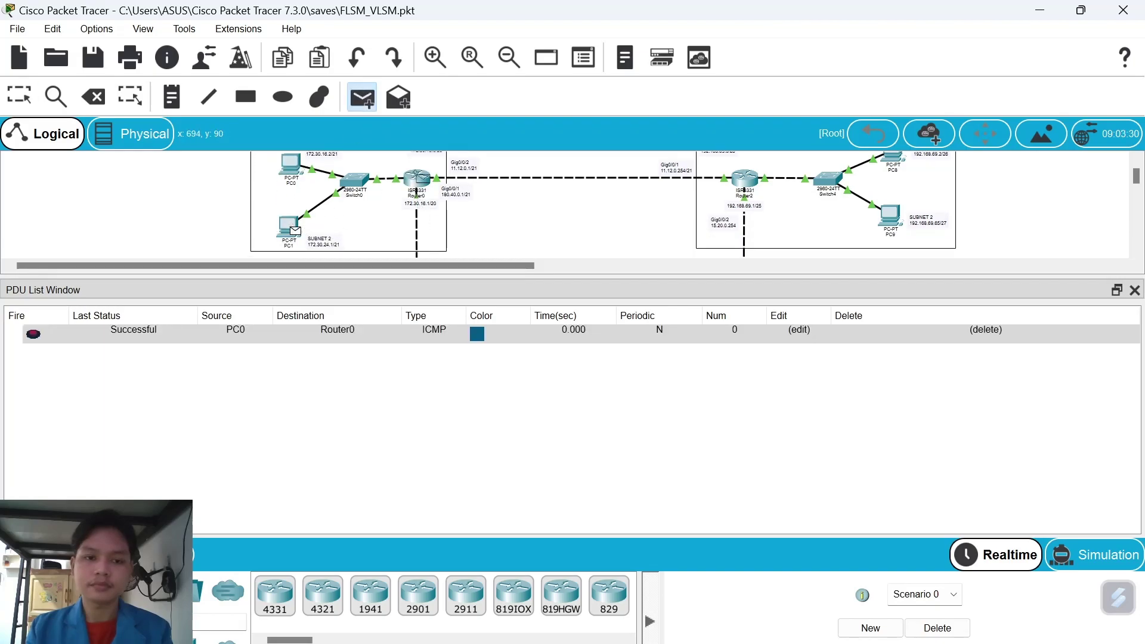
click(418, 179)
Send simple PDUs from PC2 and PC3 to Router1 to test the second network
scroll(481, 225, down, 3)
click(361, 97)
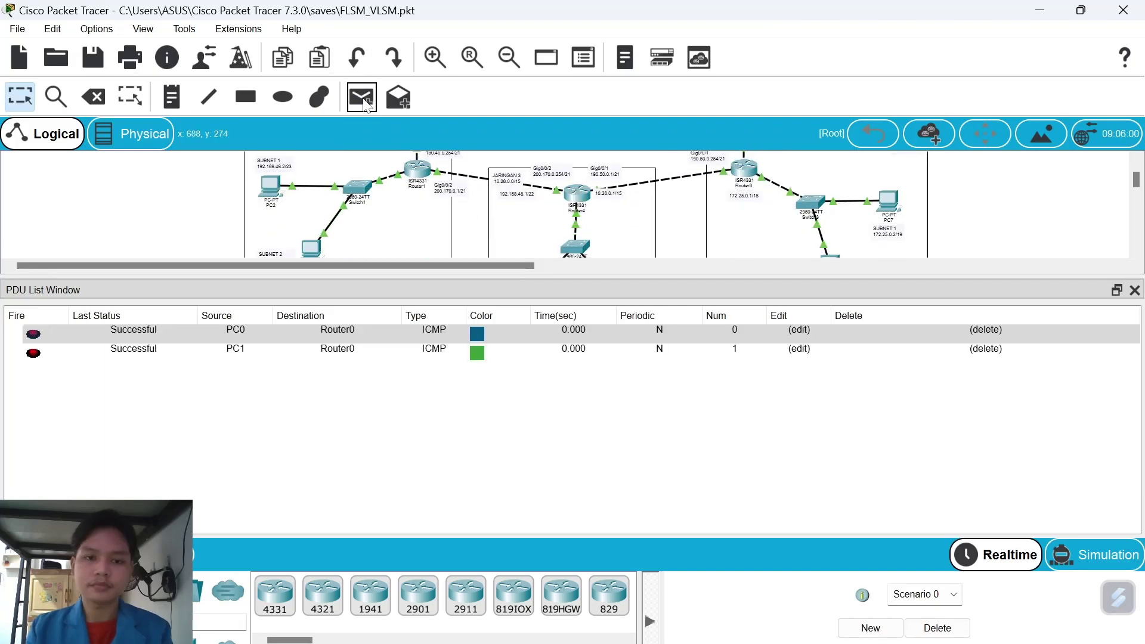
click(268, 188)
click(418, 168)
click(361, 97)
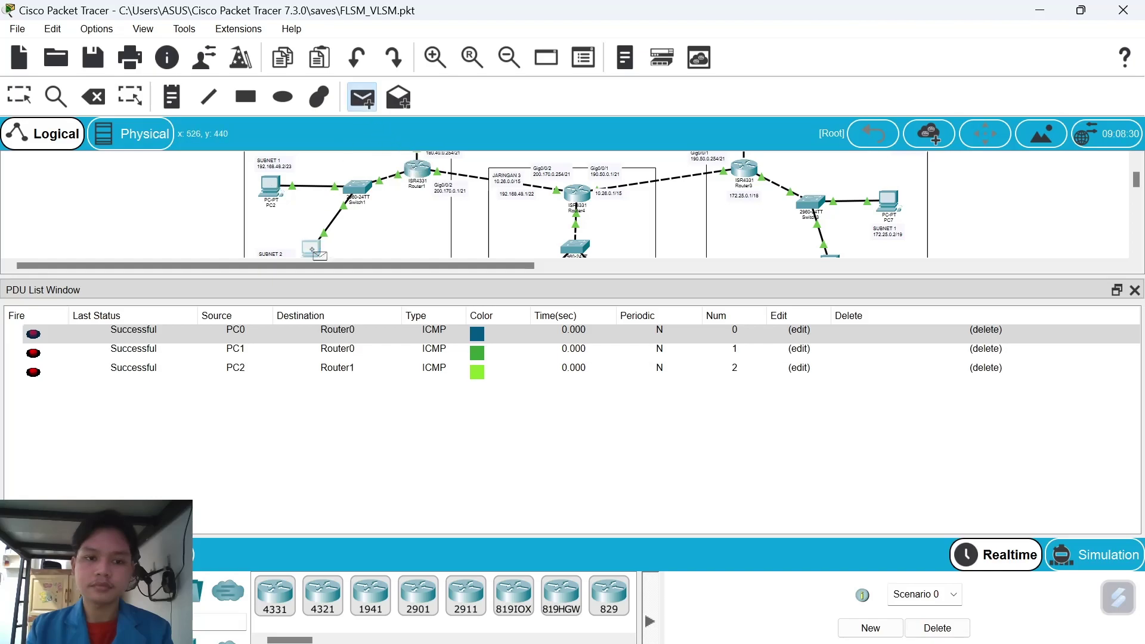
click(312, 246)
click(417, 169)
Send simple PDUs from PC4 and PC5 to Router4 to test the third network
click(510, 58)
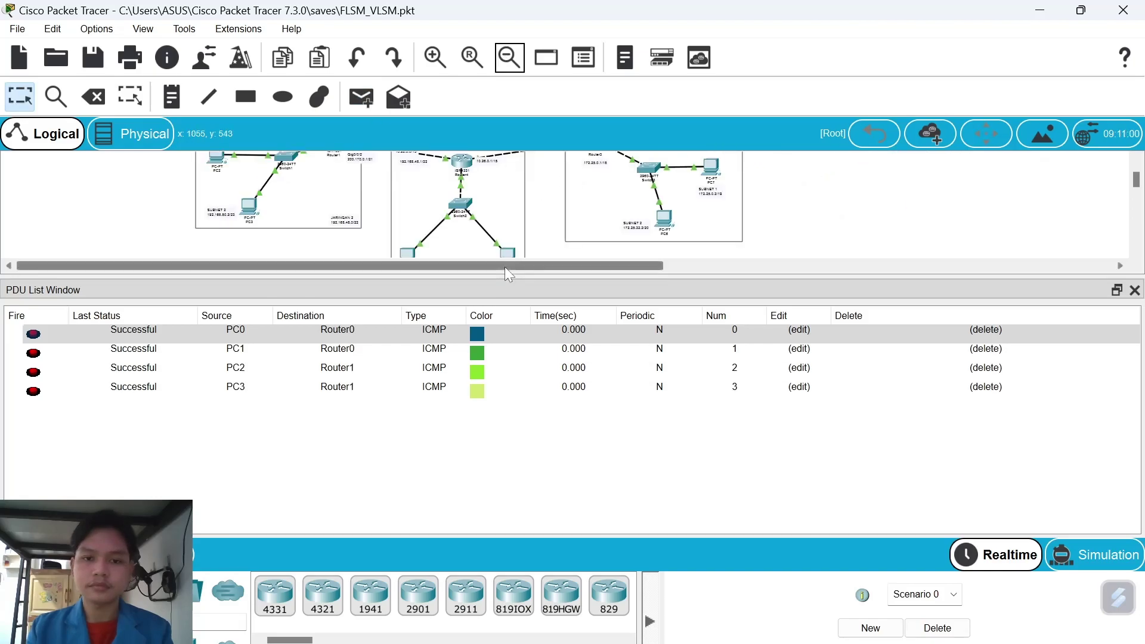
click(360, 97)
click(408, 252)
click(461, 162)
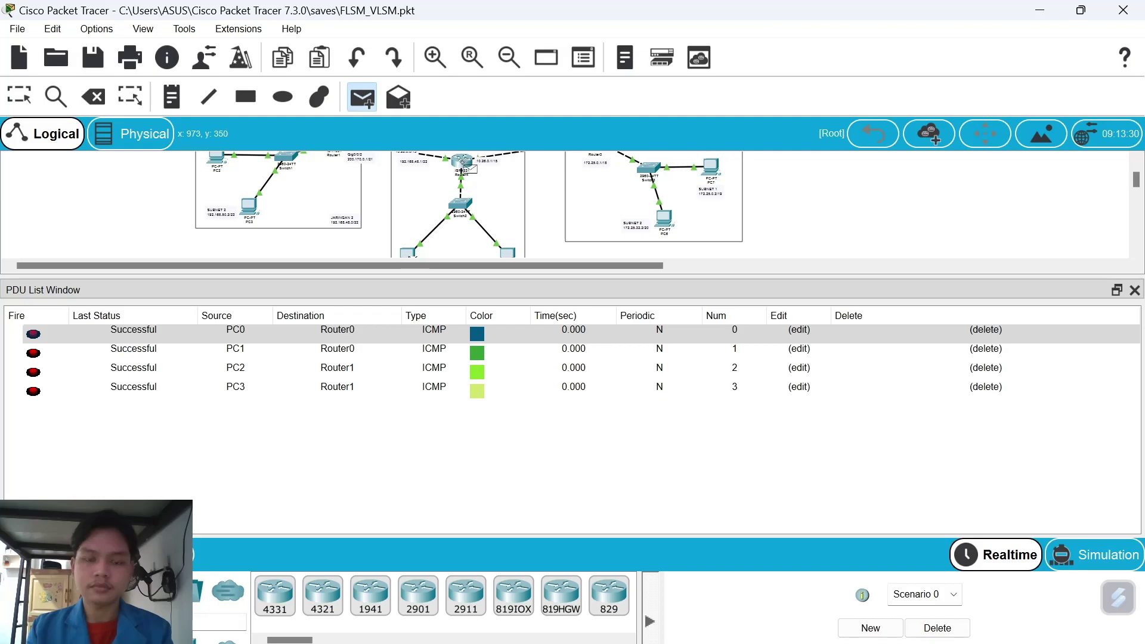
click(360, 98)
click(507, 252)
click(461, 162)
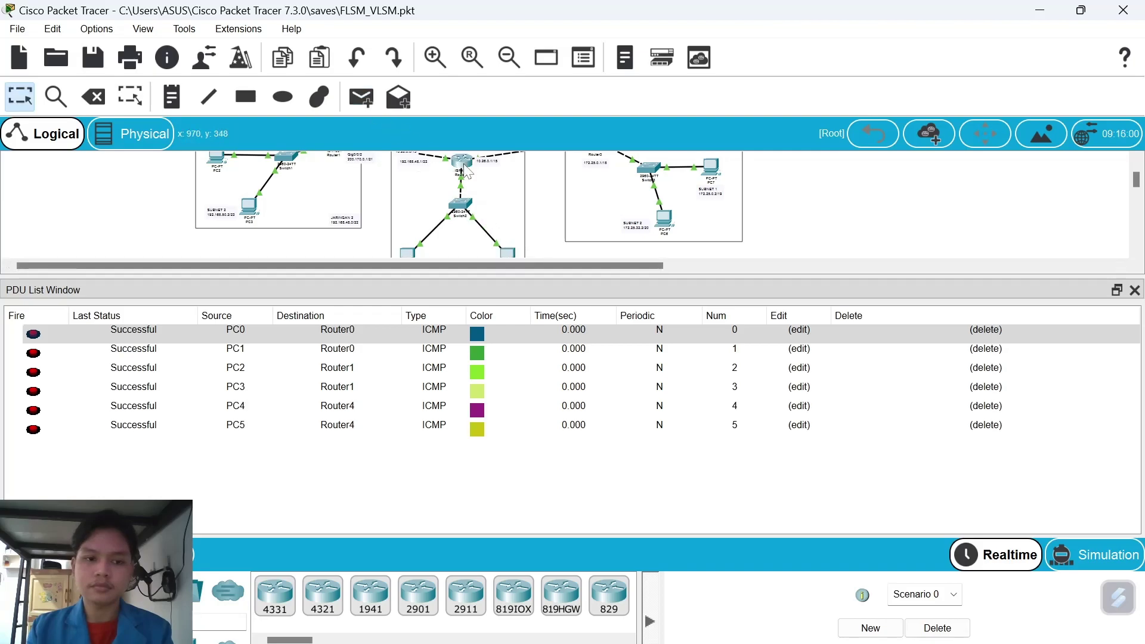
Send simple PDUs from PC6 and PC7 to Router3 to test the fourth network
scroll(589, 209, right, 2)
scroll(589, 210, up, 1)
click(360, 98)
click(624, 234)
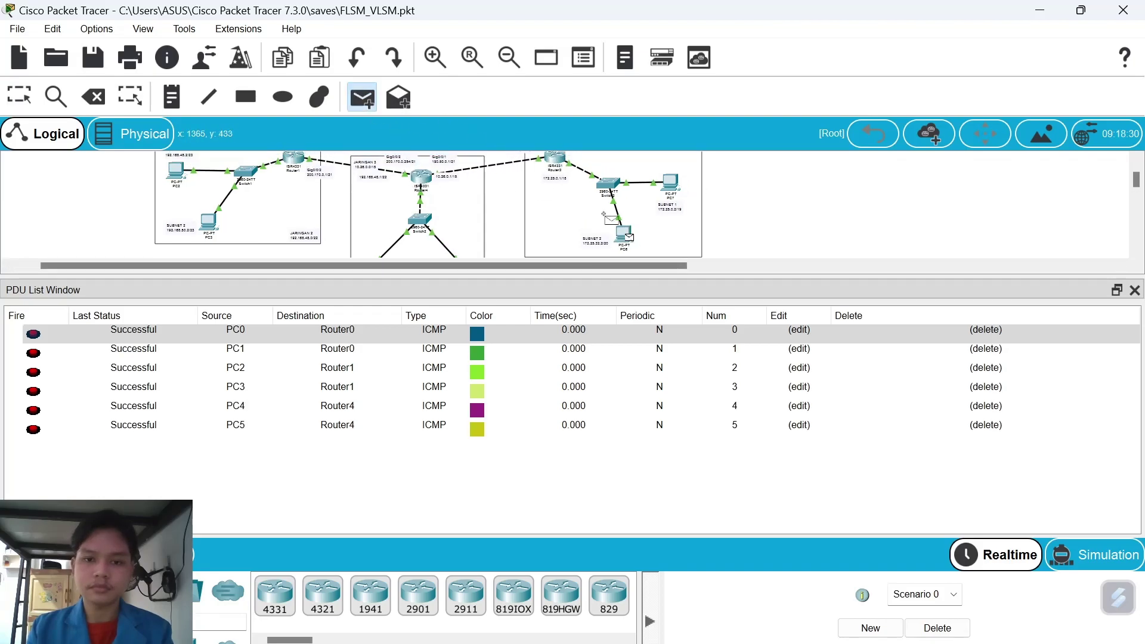
click(556, 158)
click(361, 97)
click(670, 182)
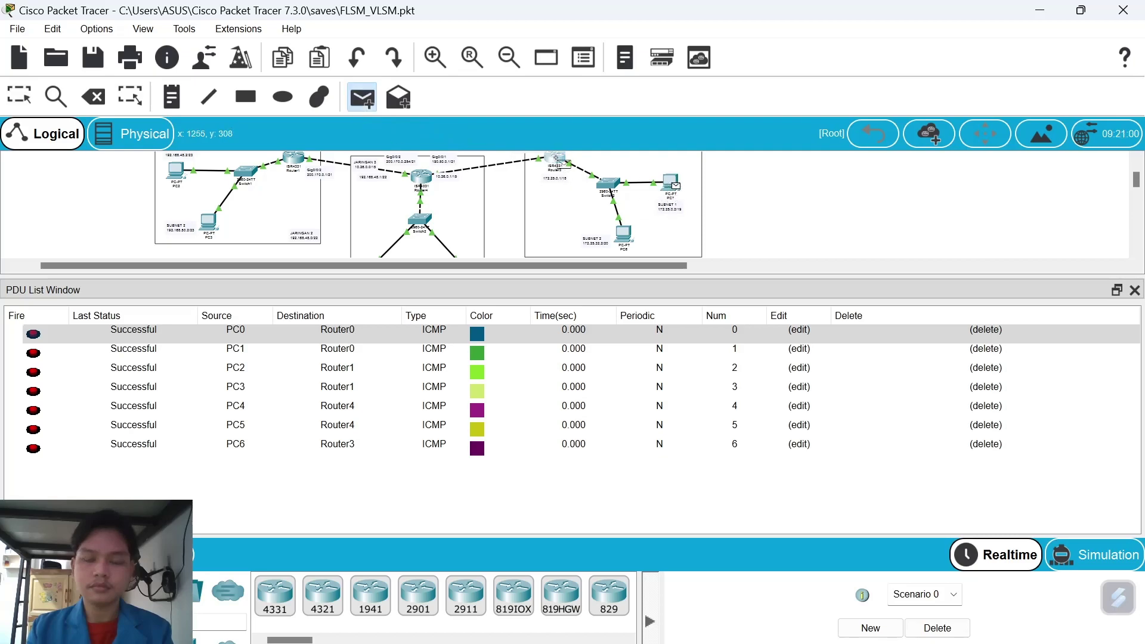
click(556, 159)
Send simple PDUs from PC9 and PC8 to Router2 to test the fifth network
click(360, 97)
scroll(596, 202, up, 3)
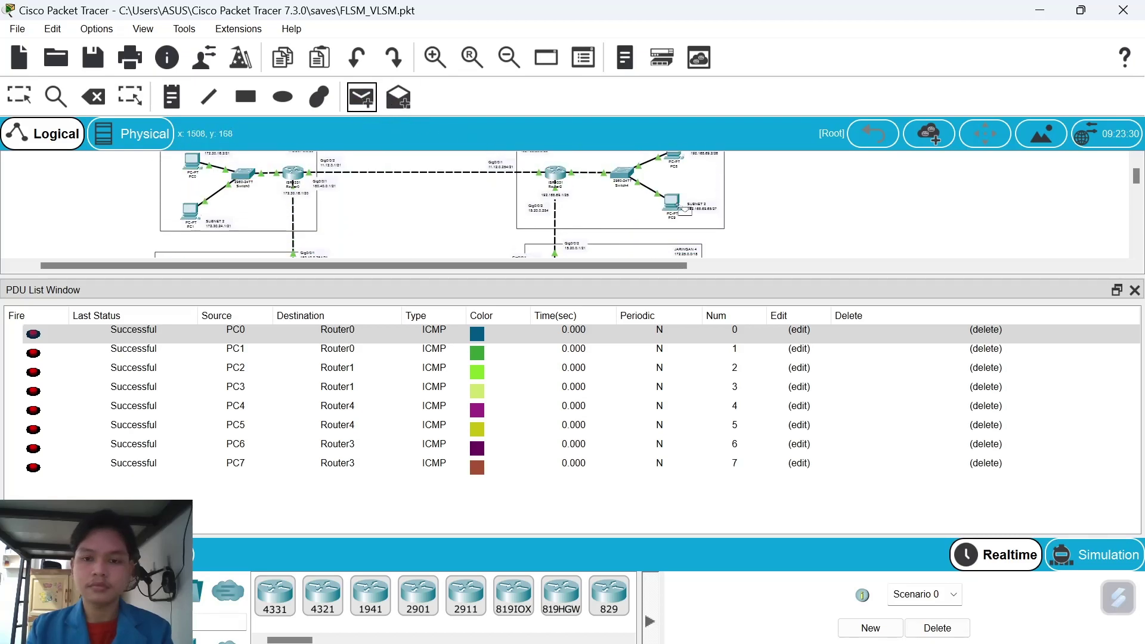
click(672, 203)
click(555, 173)
click(361, 98)
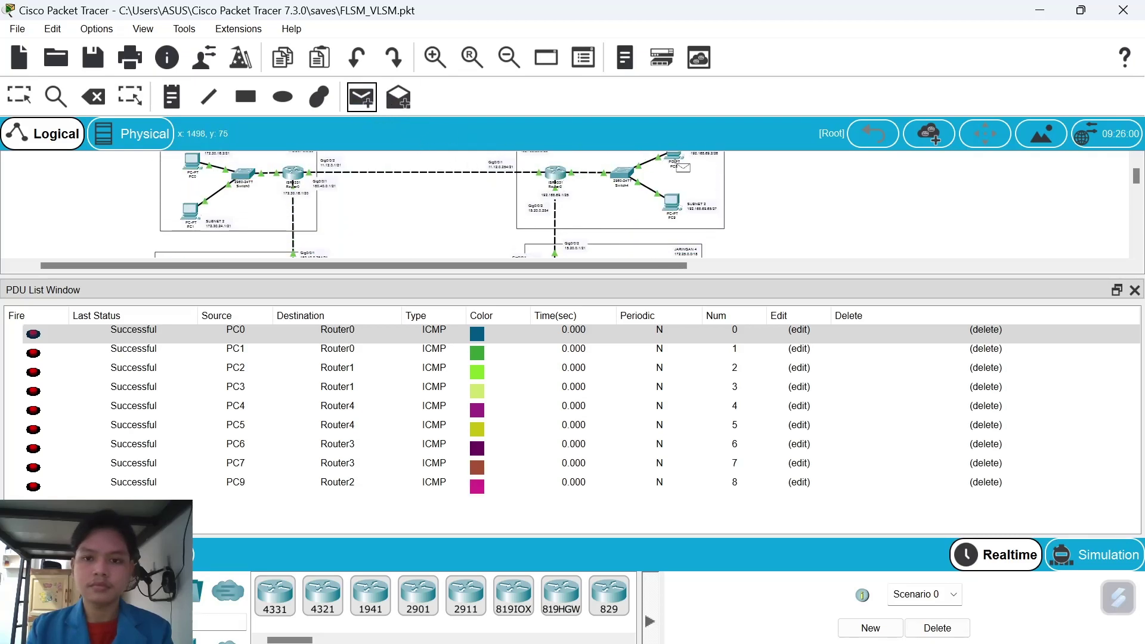
click(675, 162)
scroll(674, 167, up, 1)
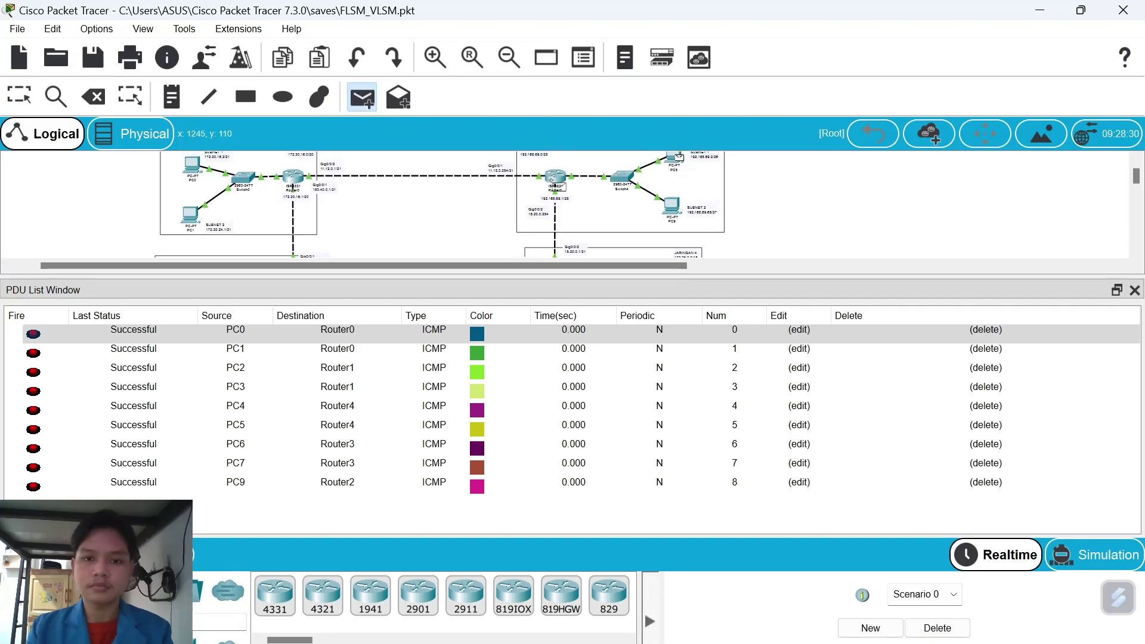
click(555, 181)
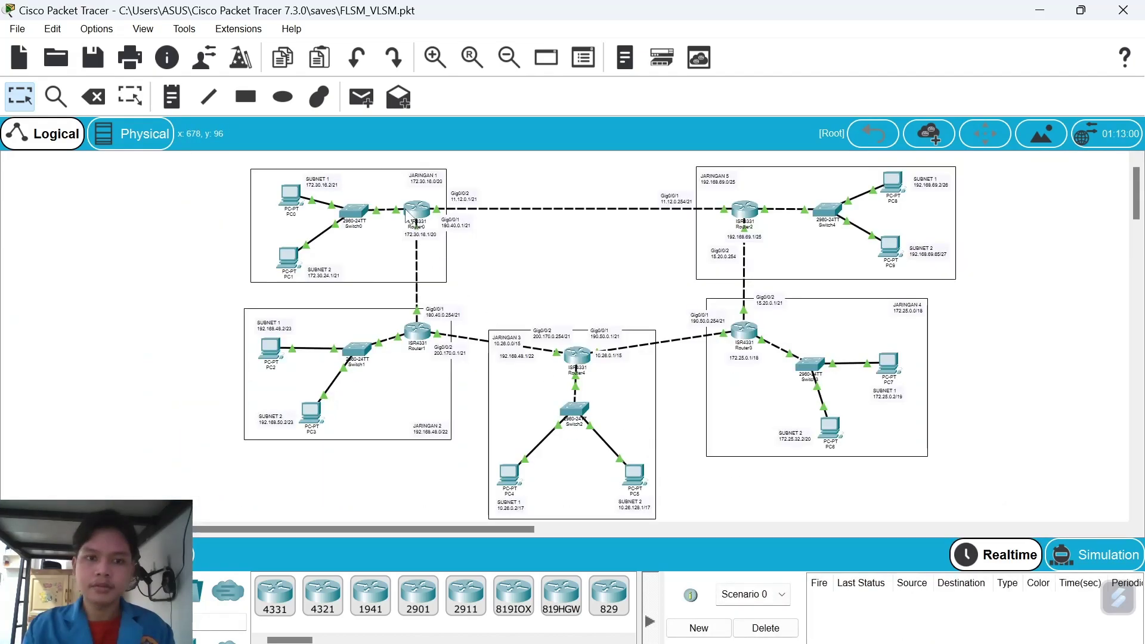
Send a simple PDU from PC0 in network 1 to PC9 in network 5 and check its status
click(356, 106)
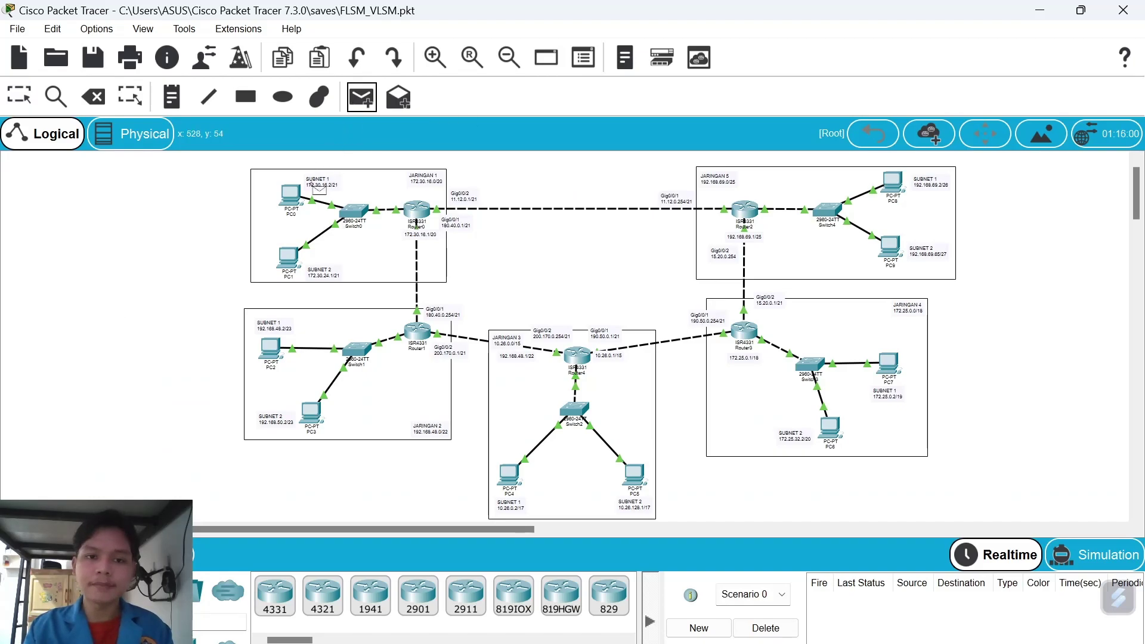
click(293, 192)
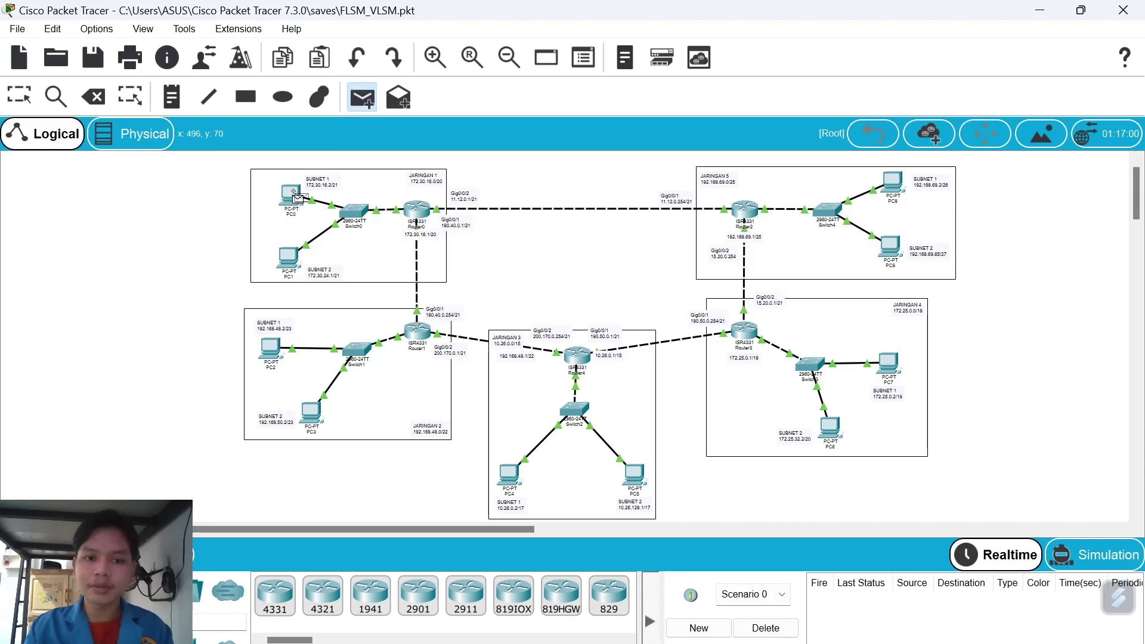
click(895, 249)
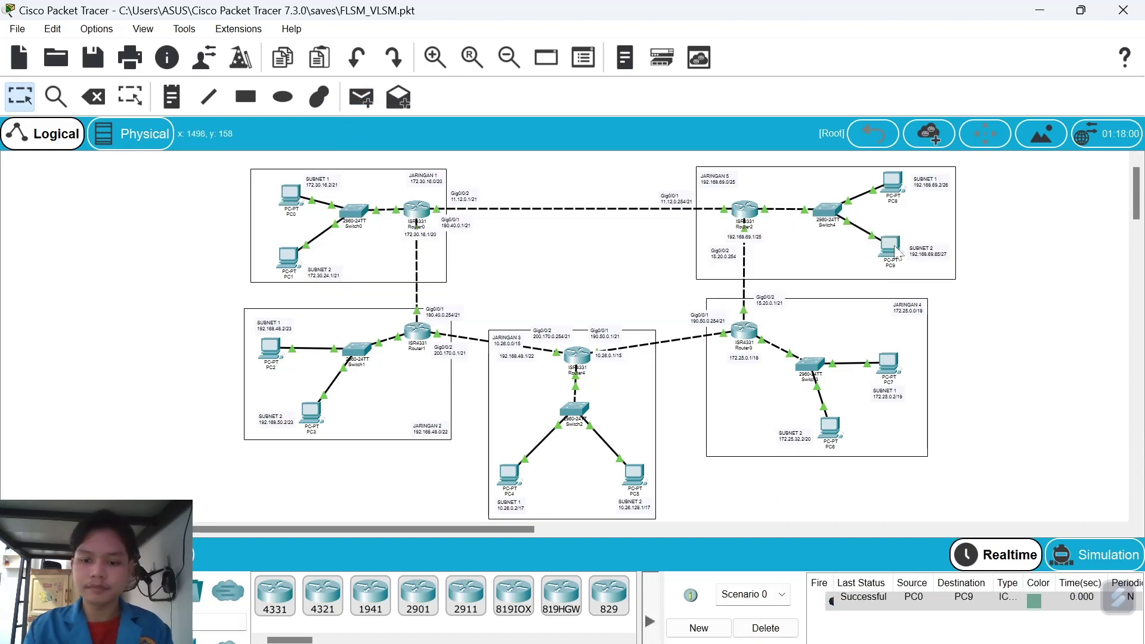
click(894, 602)
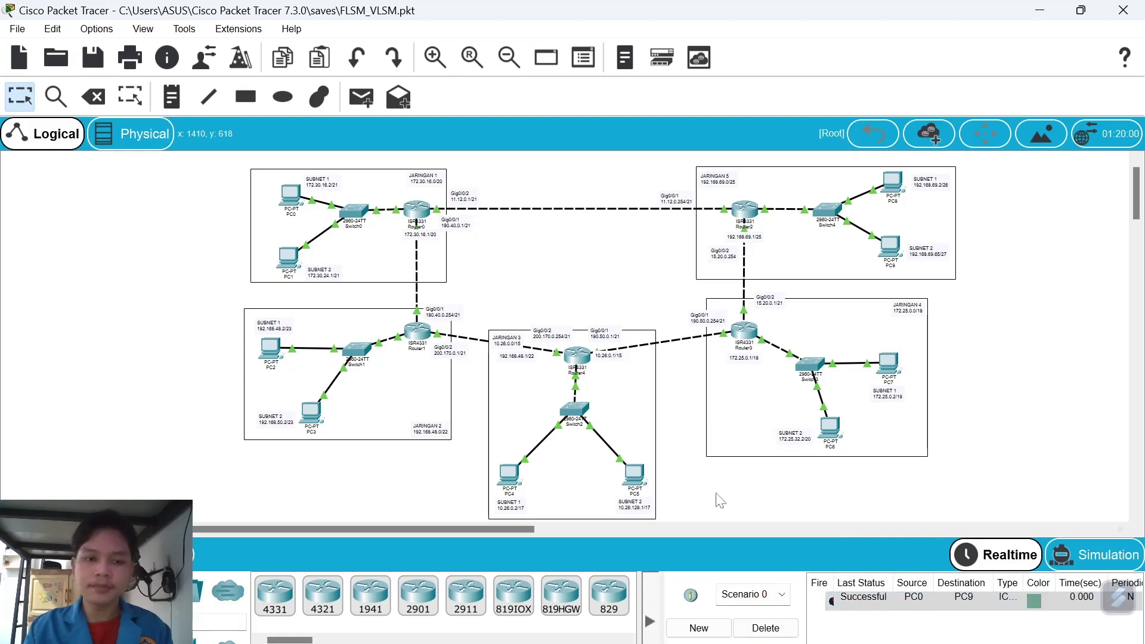
Send a simple PDU from PC0 to PC1 to test the connection between network 1's two subnets
click(365, 102)
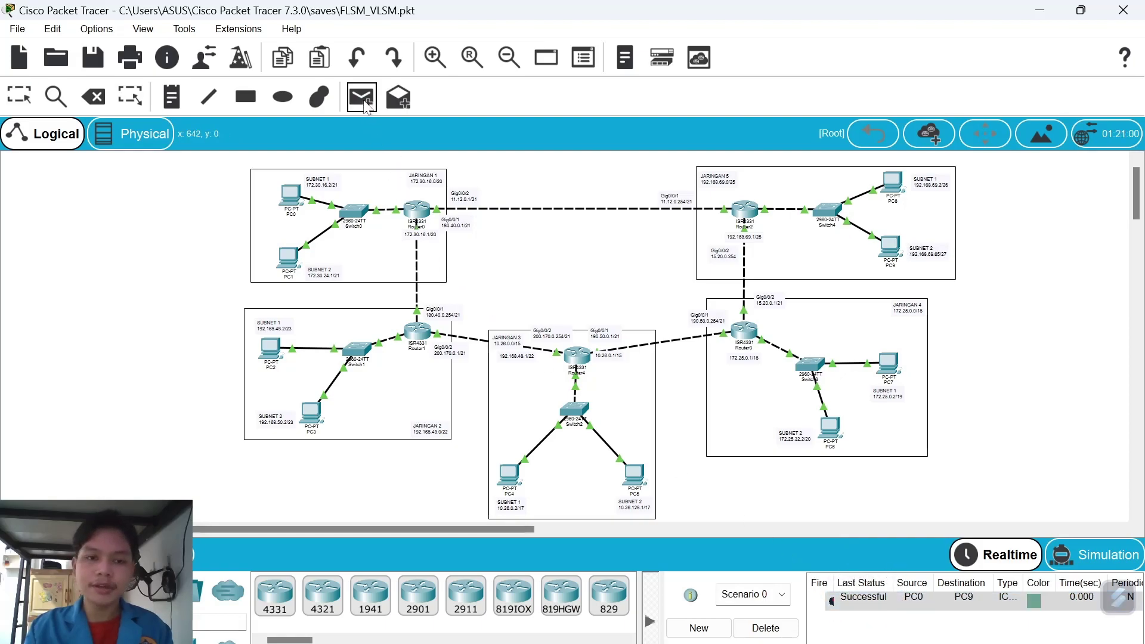
click(293, 197)
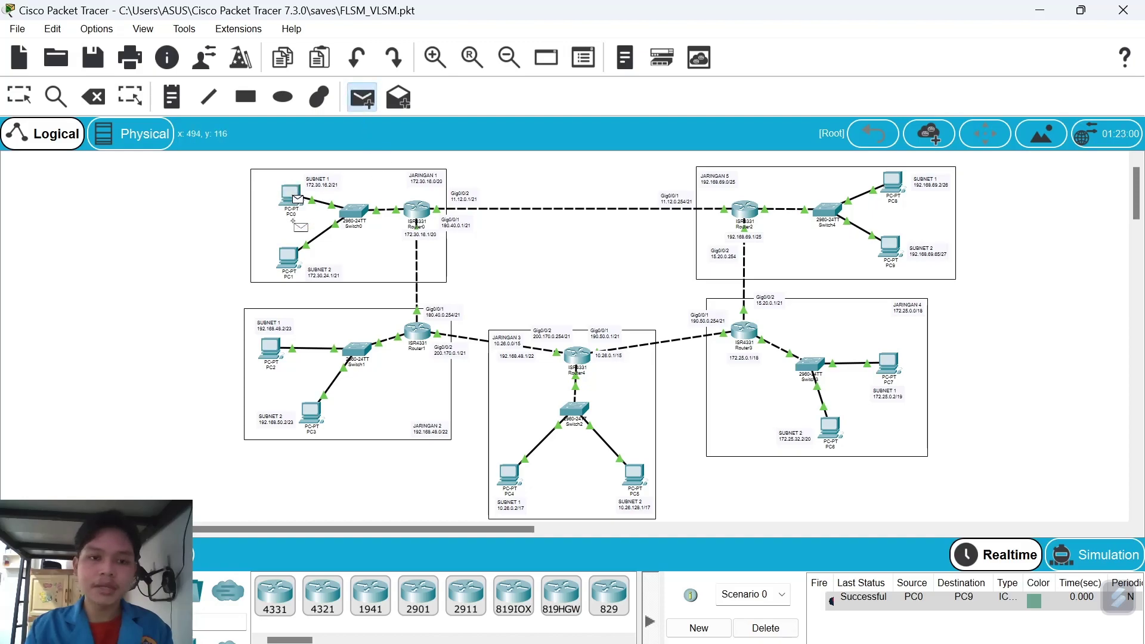
click(294, 260)
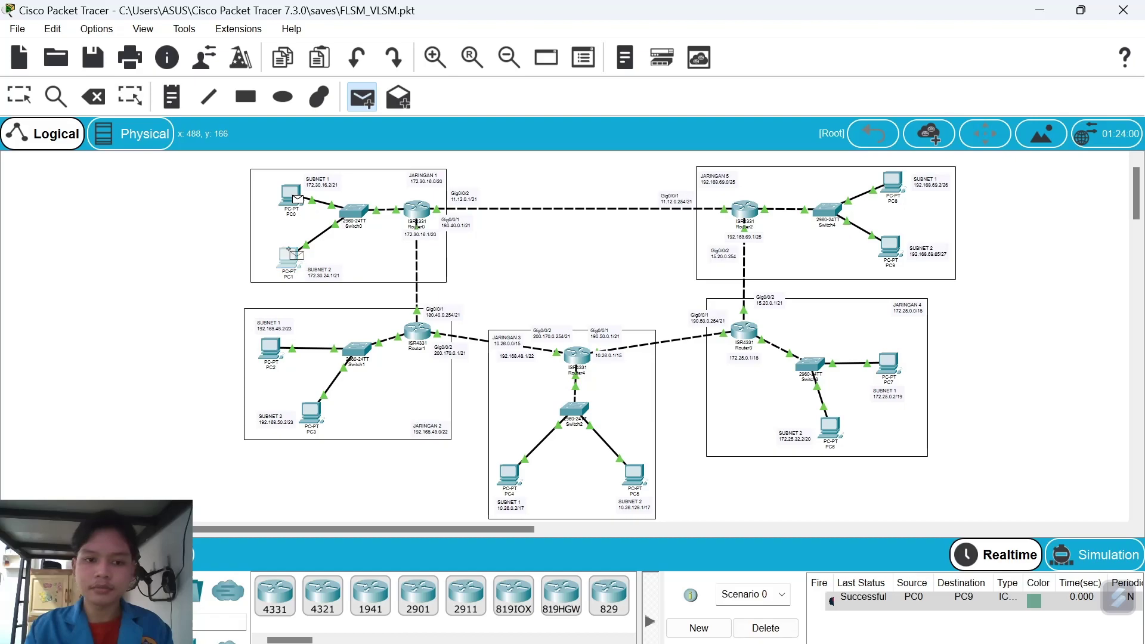